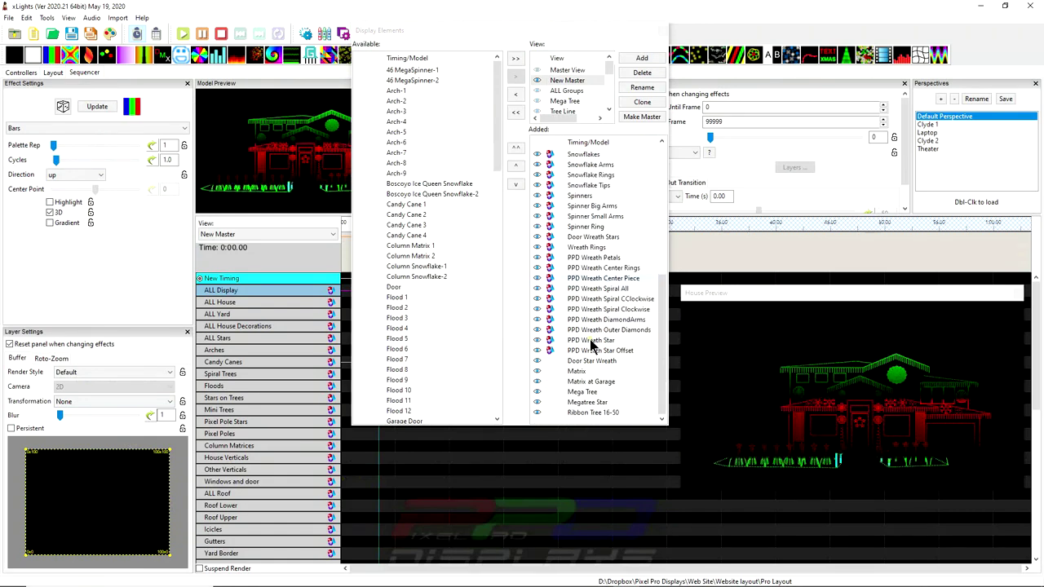
# Review the order of the wreath, spinner and snowflake groups in the New Master view, and close the display elements.
pyautogui.click(585, 320)
pyautogui.scroll(-2, 585, 326)
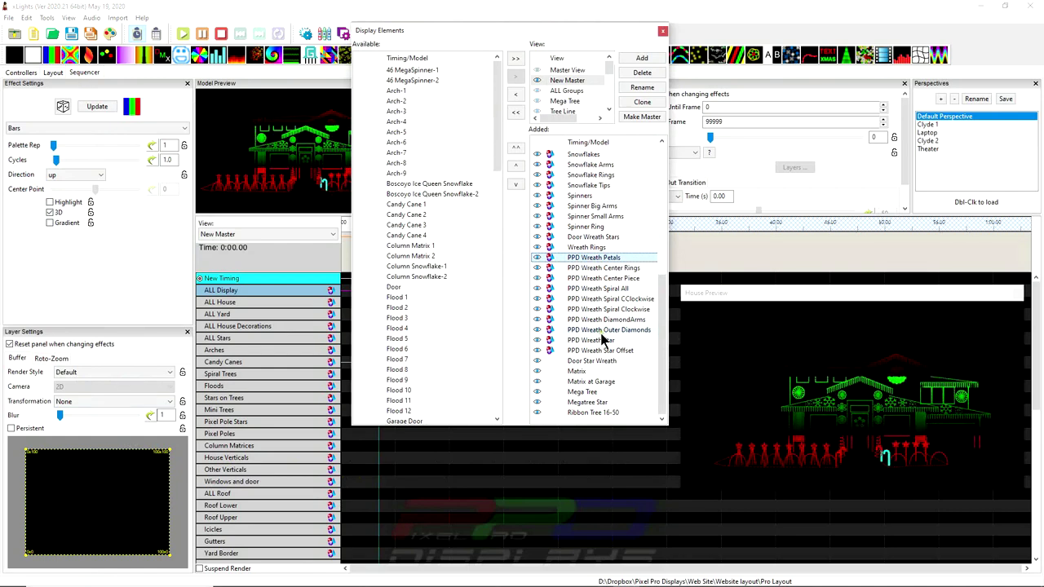
pyautogui.click(580, 248)
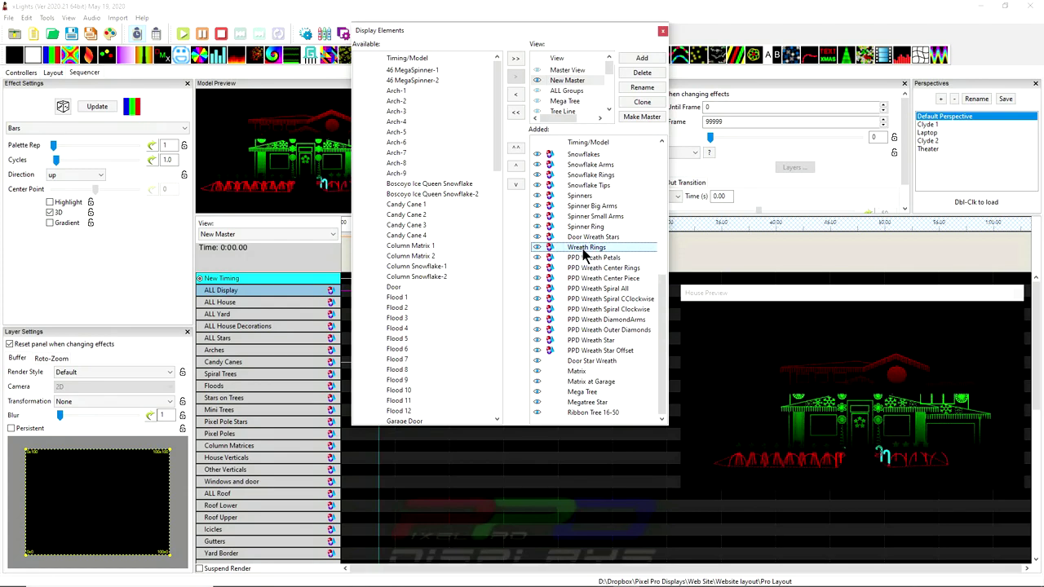
pyautogui.click(579, 197)
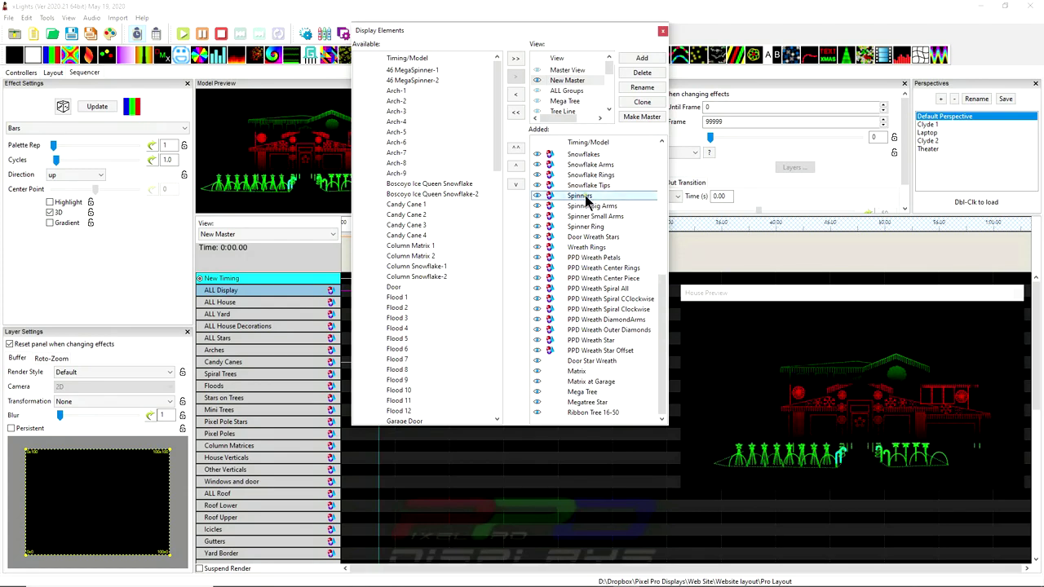
pyautogui.click(582, 155)
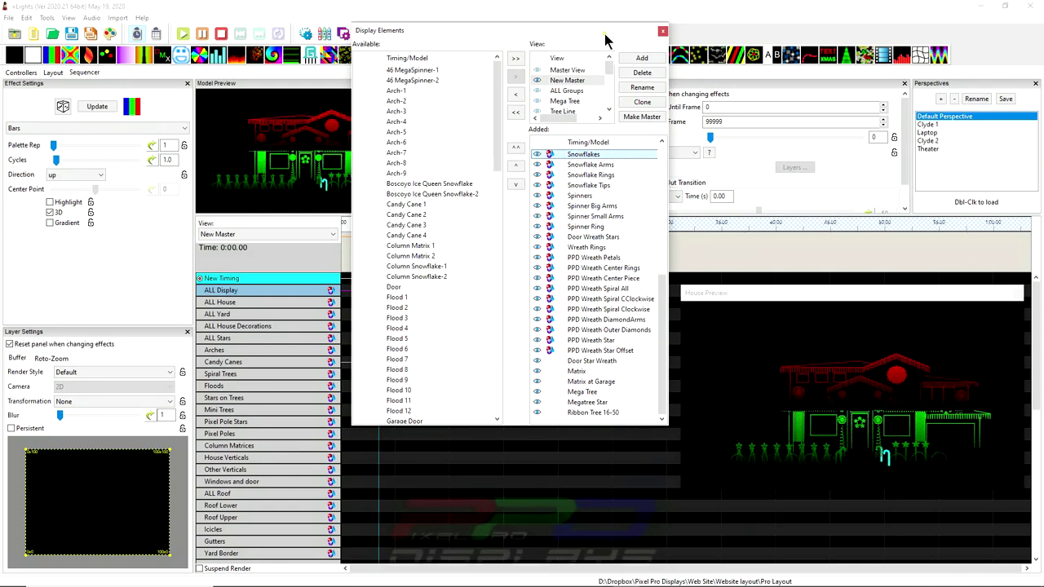
pyautogui.click(662, 30)
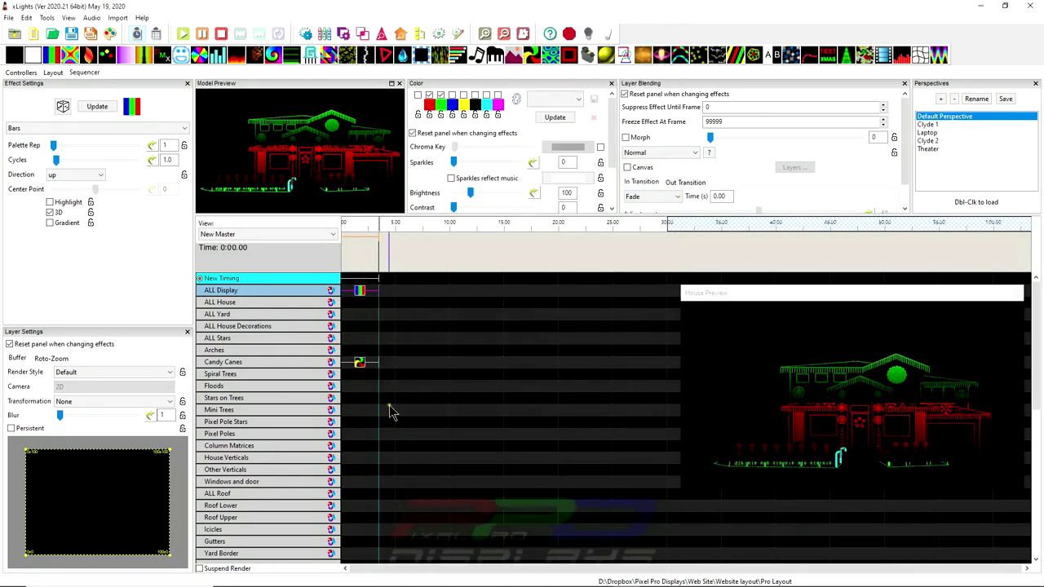
# Add a Single Strand effect to the Spinner Ring row in the first timing interval, rendered as Per Model Single Line.
pyautogui.scroll(-1, 356, 499)
pyautogui.scroll(-5, 357, 499)
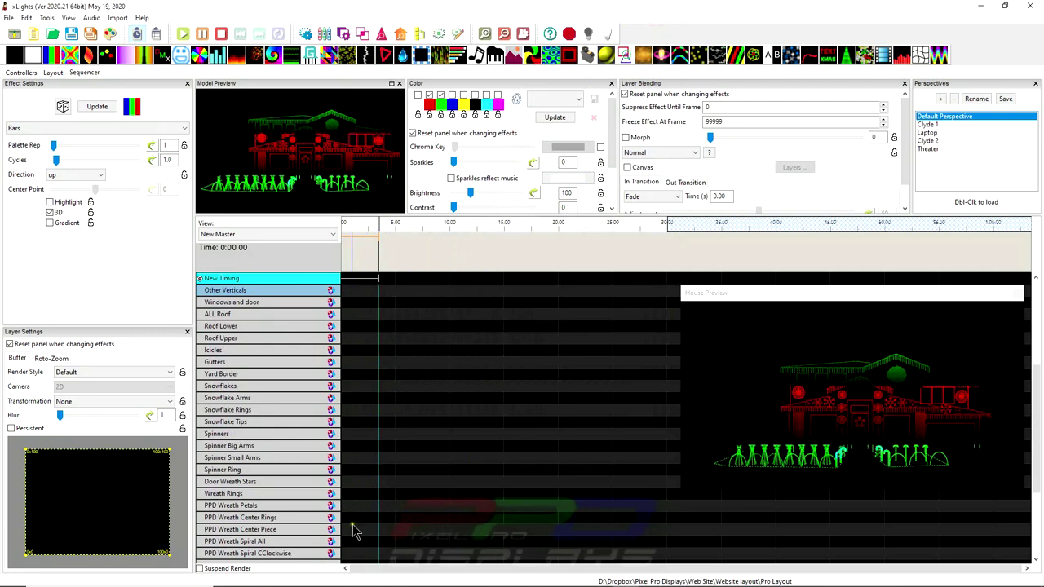
pyautogui.click(351, 471)
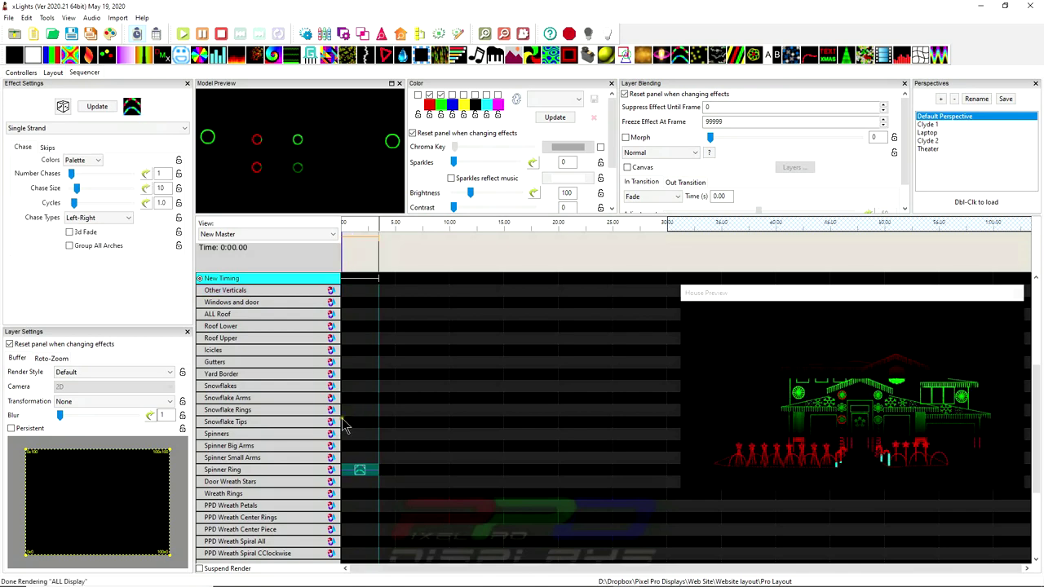
pyautogui.click(71, 374)
pyautogui.click(79, 531)
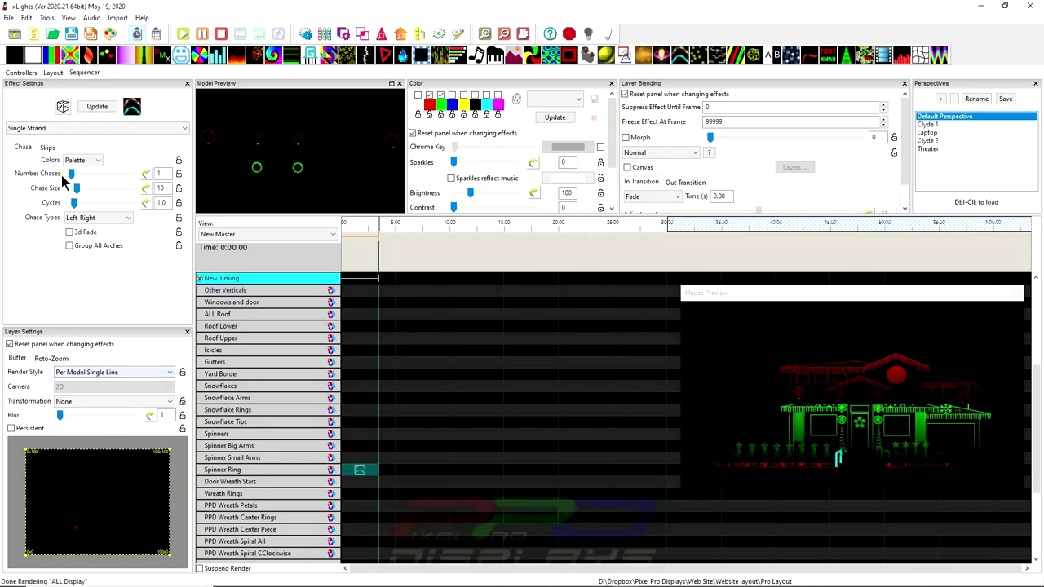
# Configure the Spinner Ring effect with 2 chases, a chase size of 23 and only white enabled in its palette.
pyautogui.moveTo(71, 174); pyautogui.dragTo(74, 173)
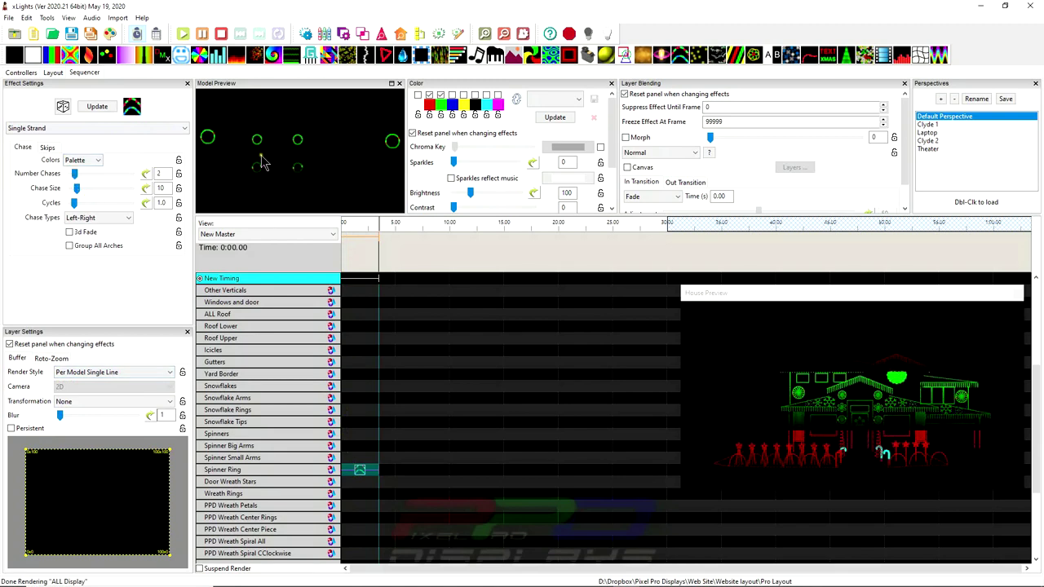
pyautogui.click(429, 95)
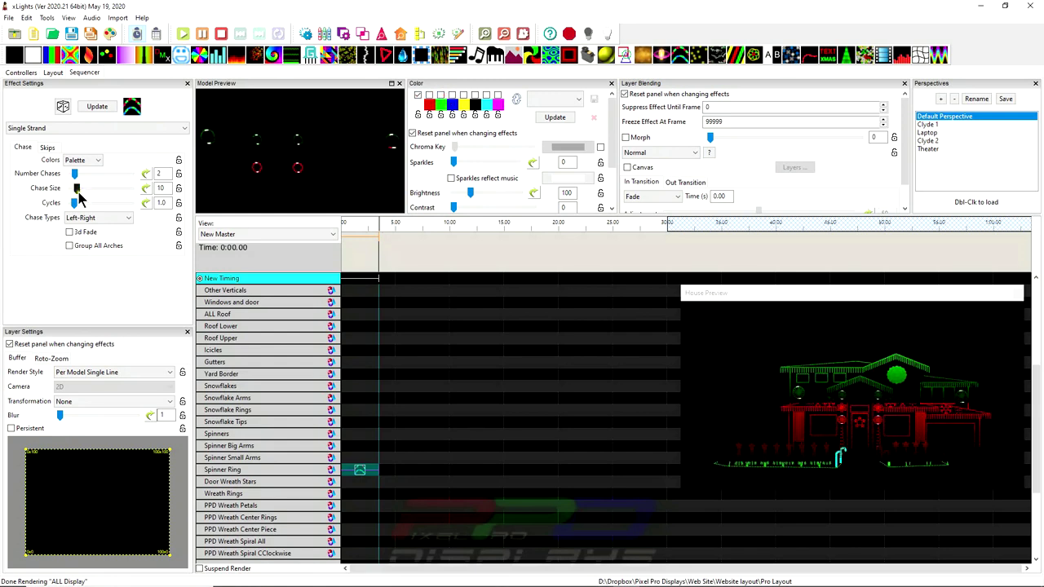
pyautogui.moveTo(79, 197)
pyautogui.mouseDown()
pyautogui.moveTo(114, 198)
pyautogui.moveTo(84, 197)
pyautogui.mouseUp()
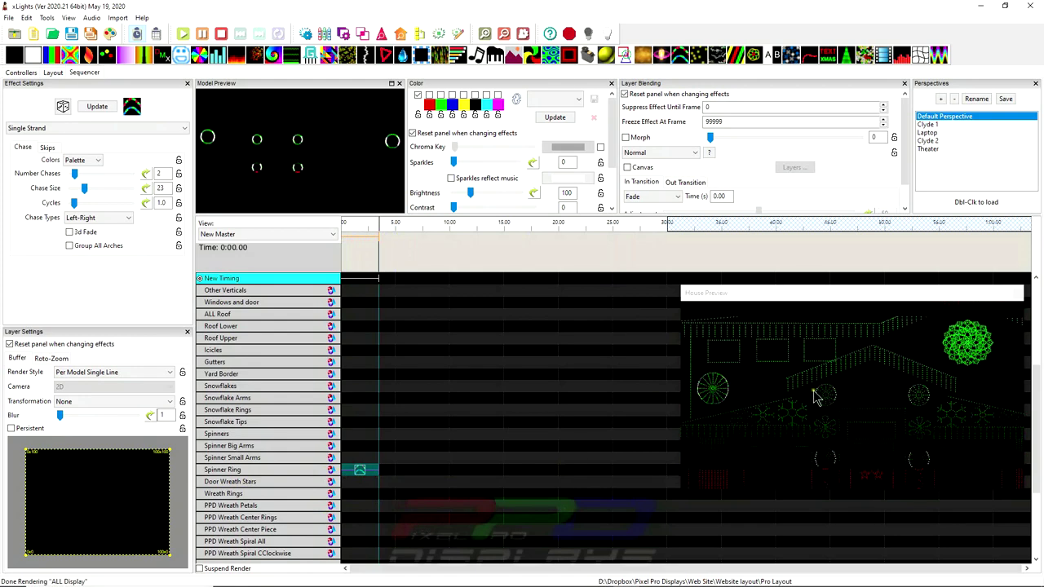
# Add a Spirals effect to the Spinners row in the first timing interval.
pyautogui.scroll(5, 356, 338)
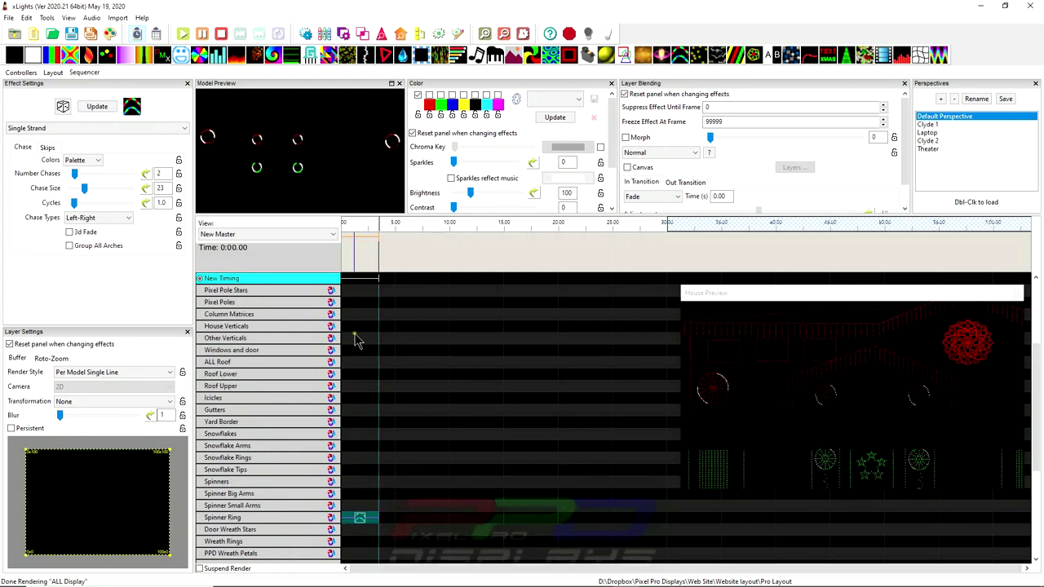
pyautogui.scroll(3, 365, 473)
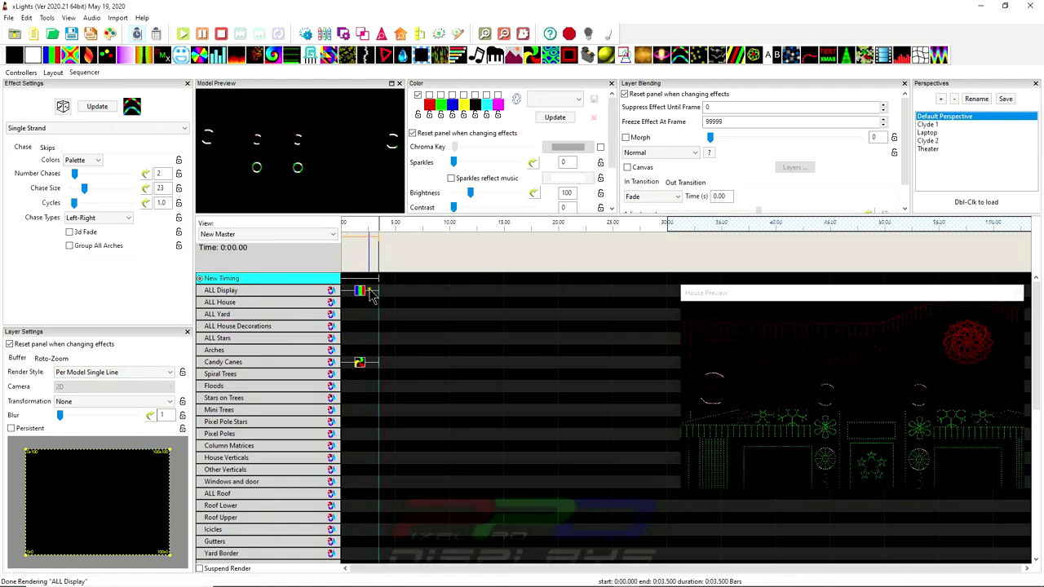
pyautogui.scroll(-6, 361, 500)
pyautogui.click(363, 511)
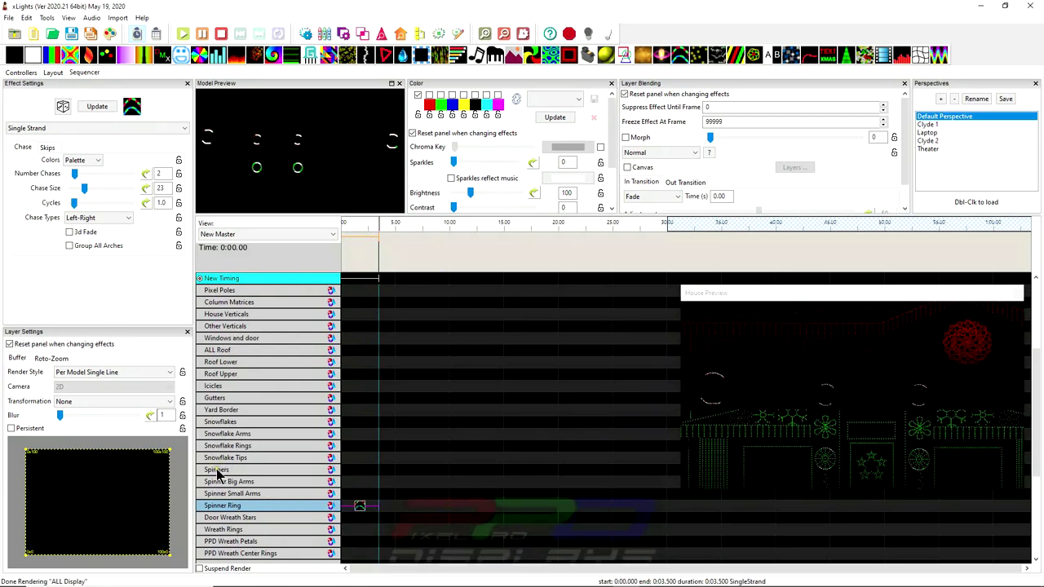
pyautogui.click(360, 472)
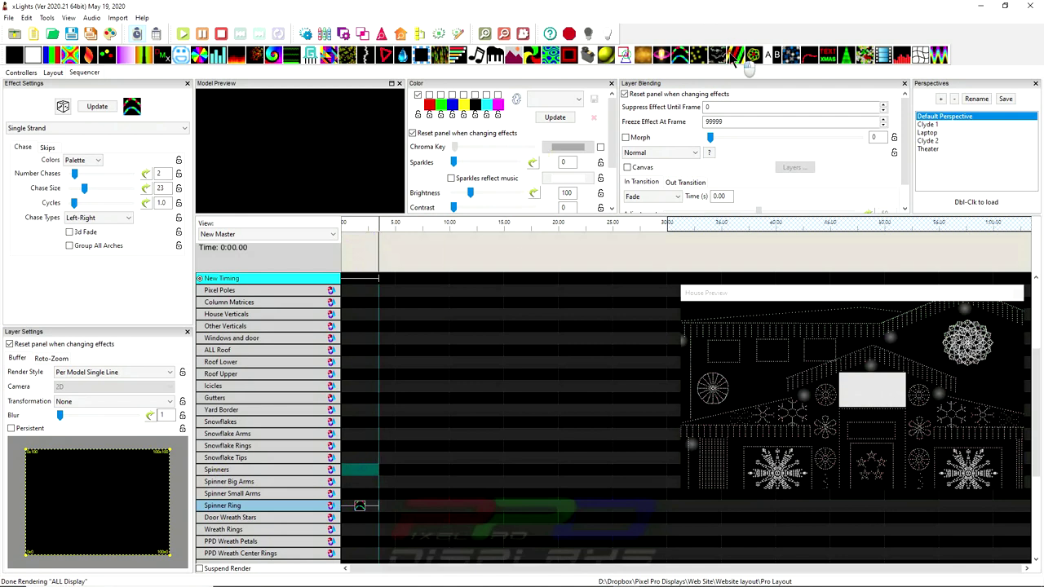
pyautogui.moveTo(735, 55); pyautogui.dragTo(375, 482)
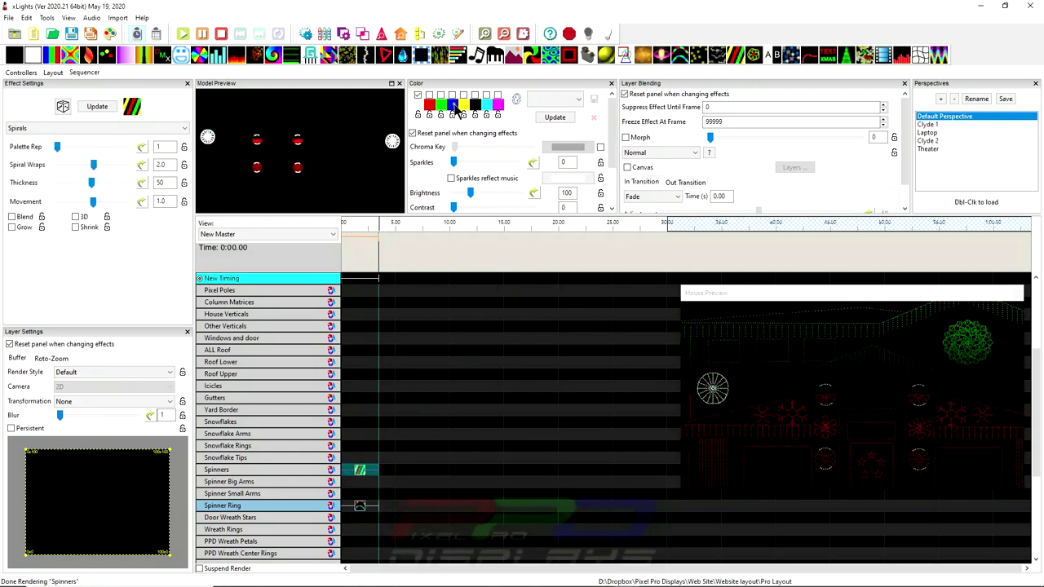
# Color the Spinners effect cyan and magenta and set its render style to Per Model Per Preview.
pyautogui.click(486, 95)
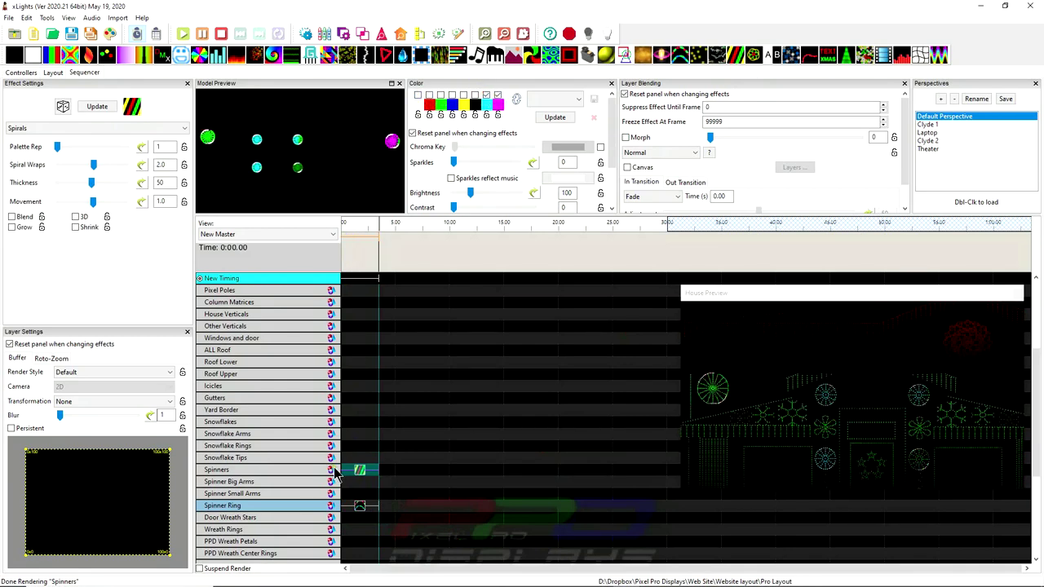
pyautogui.click(82, 372)
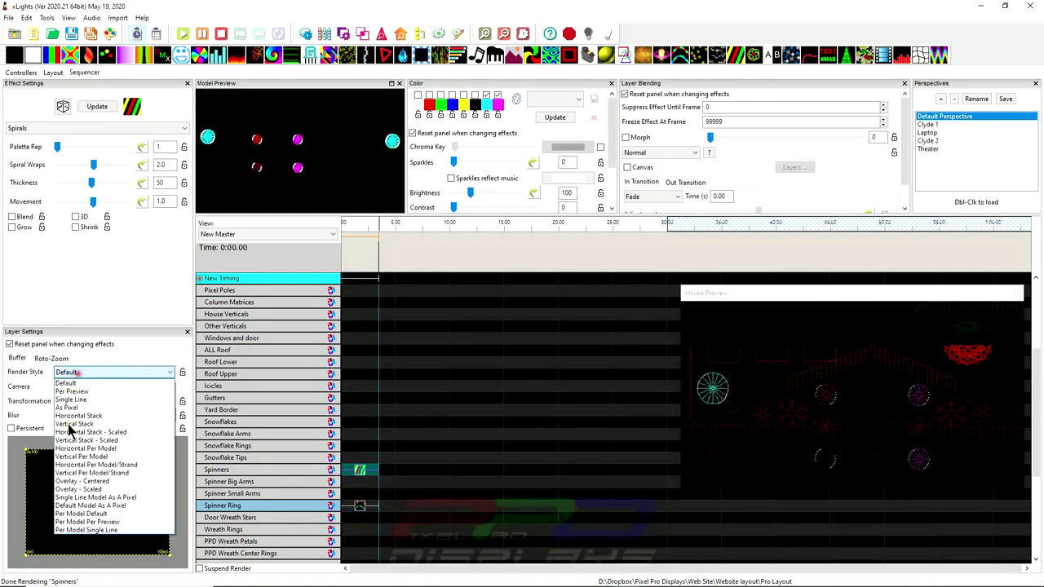
pyautogui.click(70, 517)
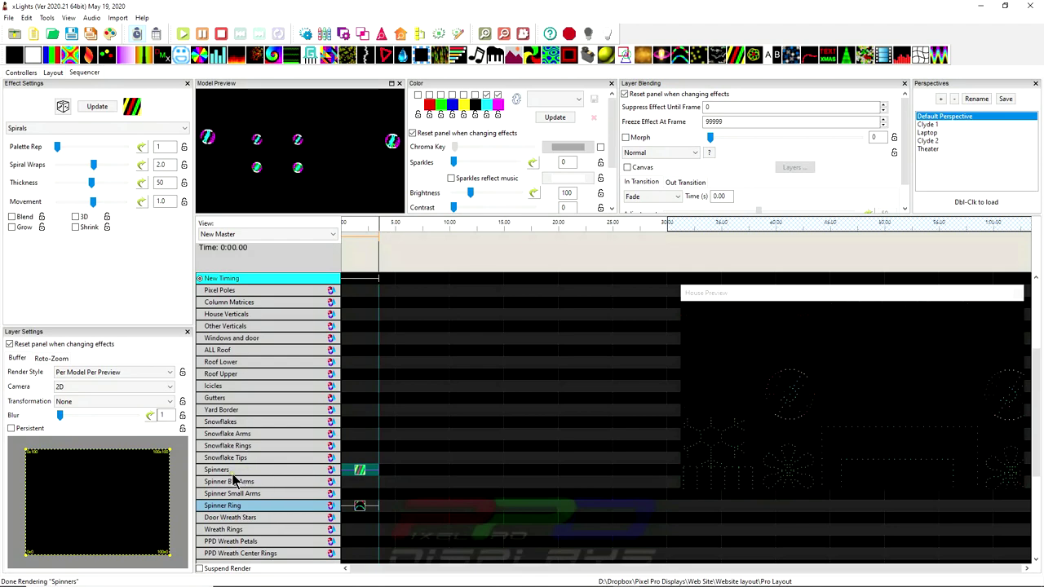
pyautogui.click(356, 484)
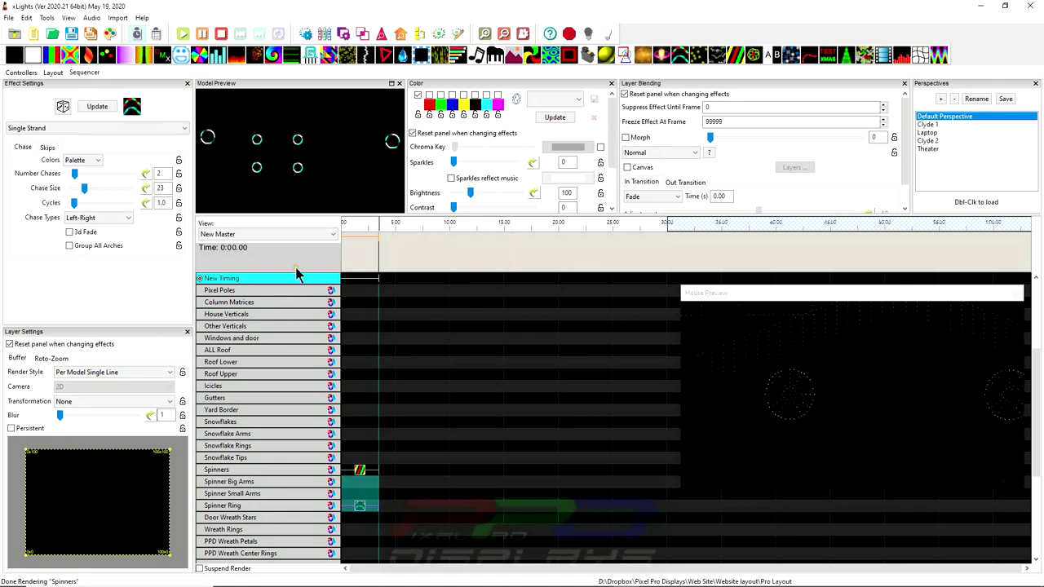
pyautogui.click(245, 234)
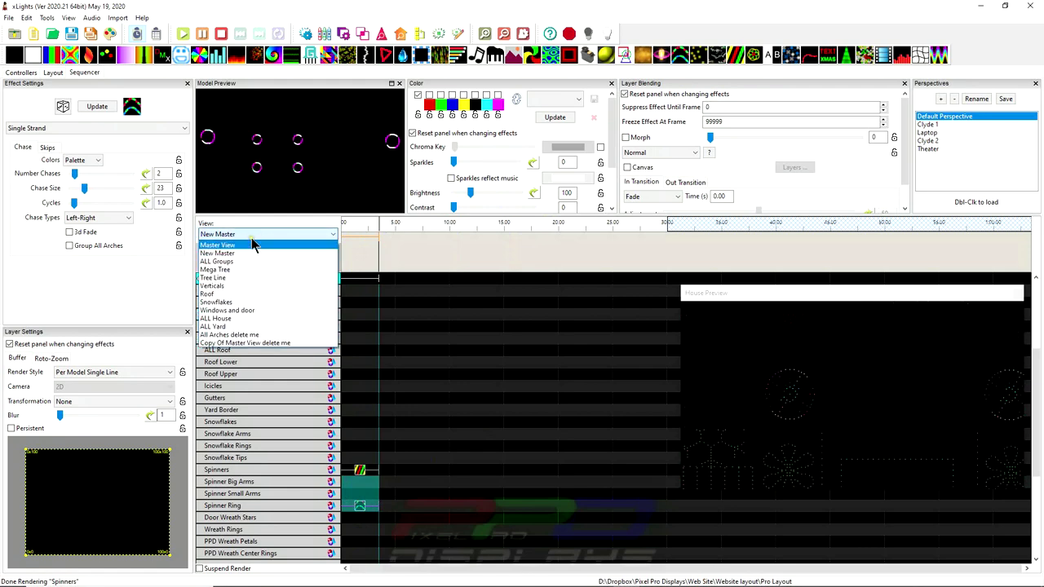
pyautogui.click(252, 235)
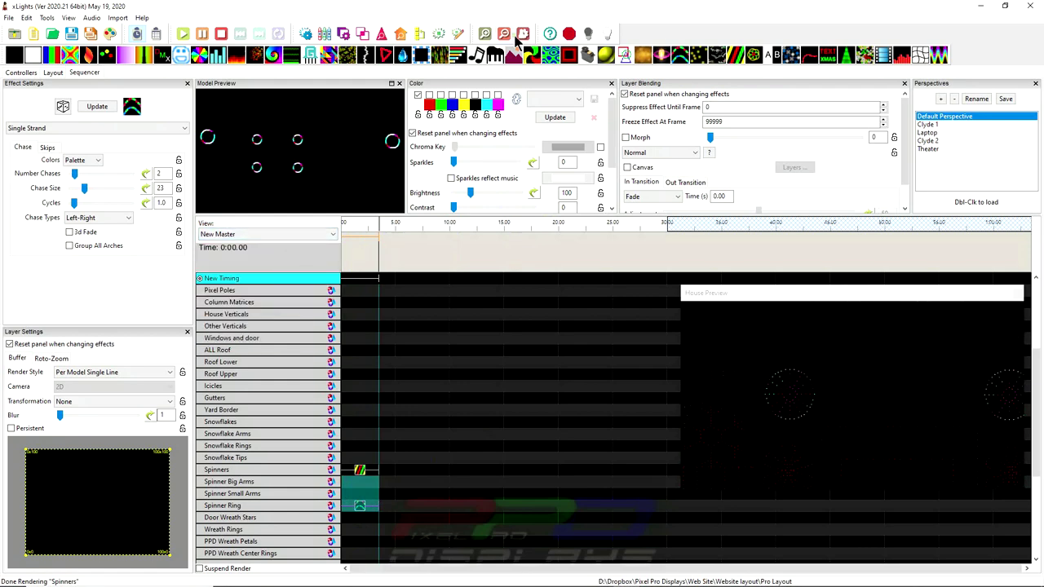
# Open the display elements and review how the New Master view orders its timing track, groups and individual models.
pyautogui.click(421, 36)
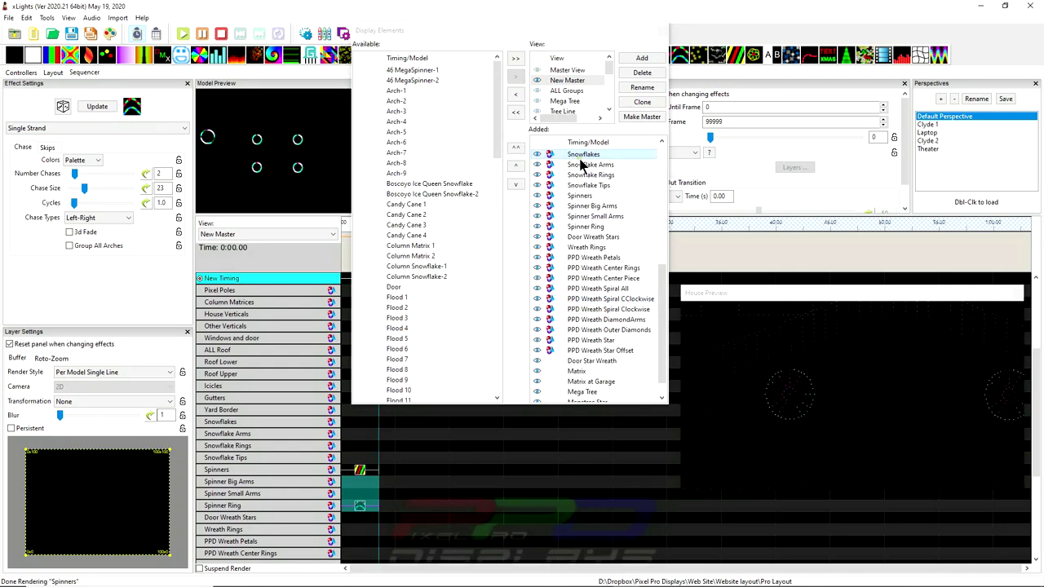
pyautogui.scroll(8, 581, 162)
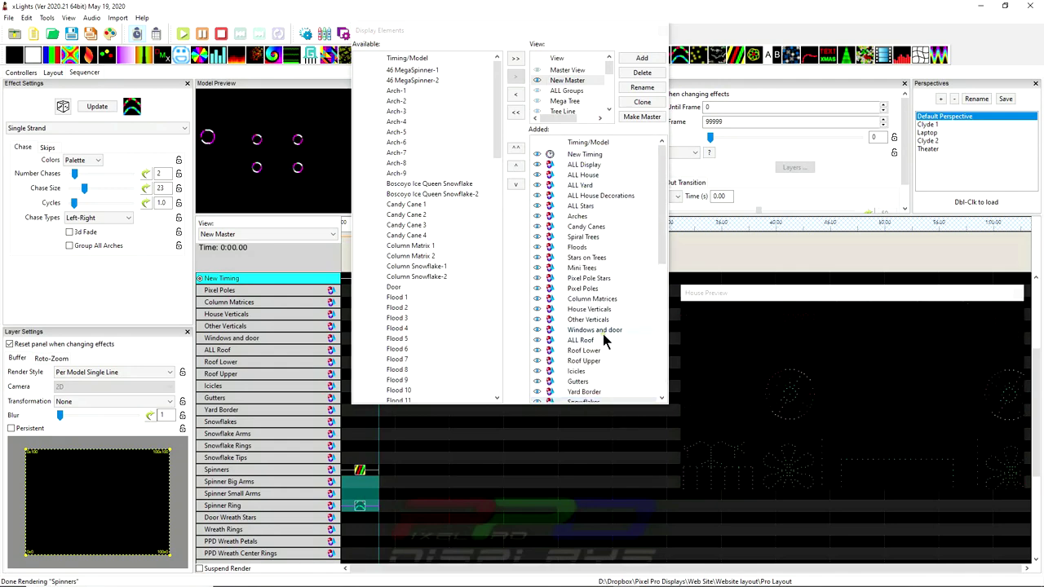
pyautogui.scroll(-8, 601, 326)
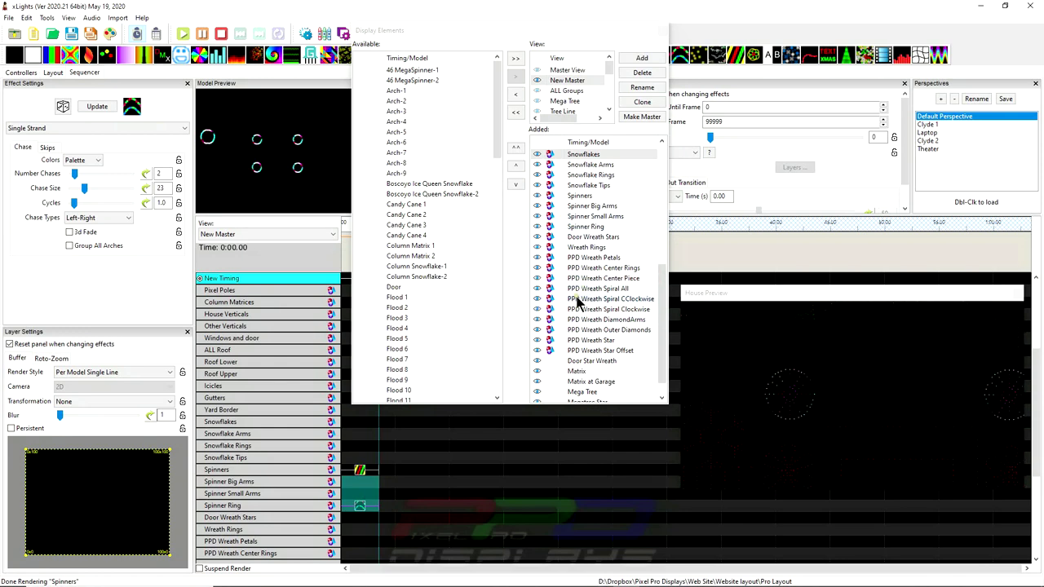
pyautogui.scroll(-2, 589, 96)
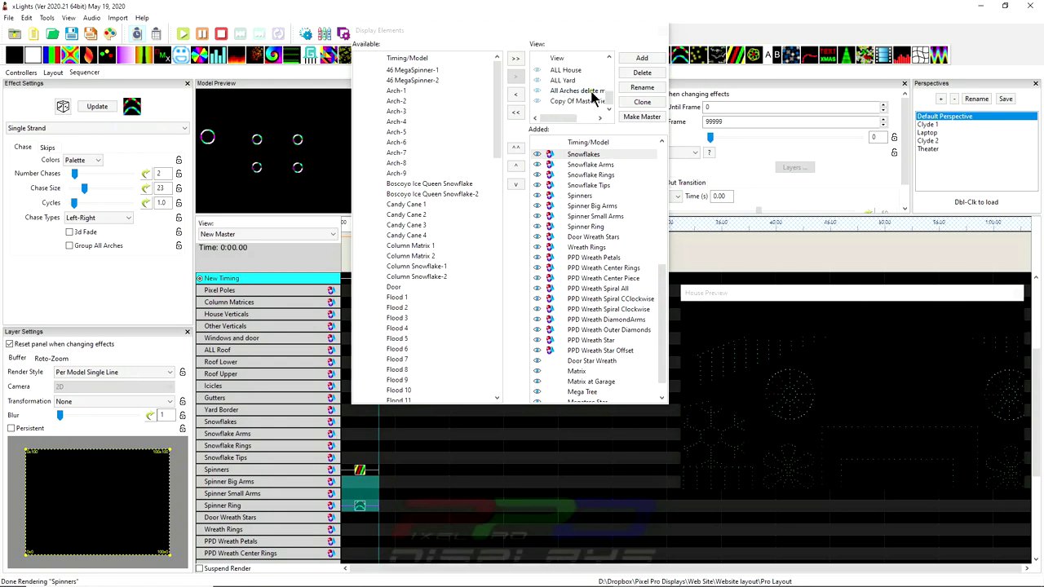
# Switch to the "Copy Of Master View delete me" view and show the start of its element list.
pyautogui.click(568, 102)
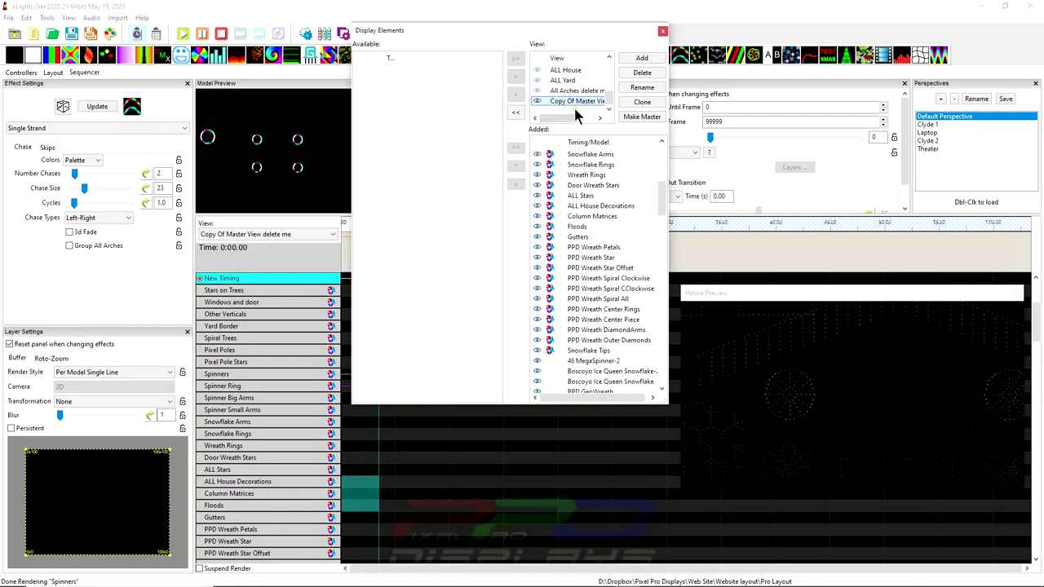
pyautogui.moveTo(561, 119)
pyautogui.mouseDown()
pyautogui.moveTo(601, 119)
pyautogui.moveTo(563, 118)
pyautogui.mouseUp()
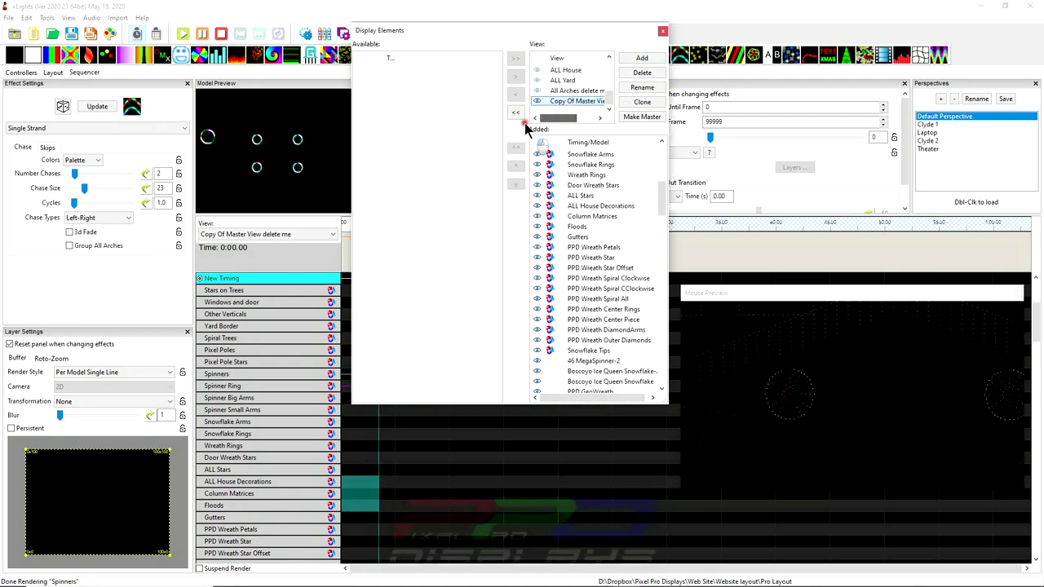
pyautogui.scroll(8, 571, 210)
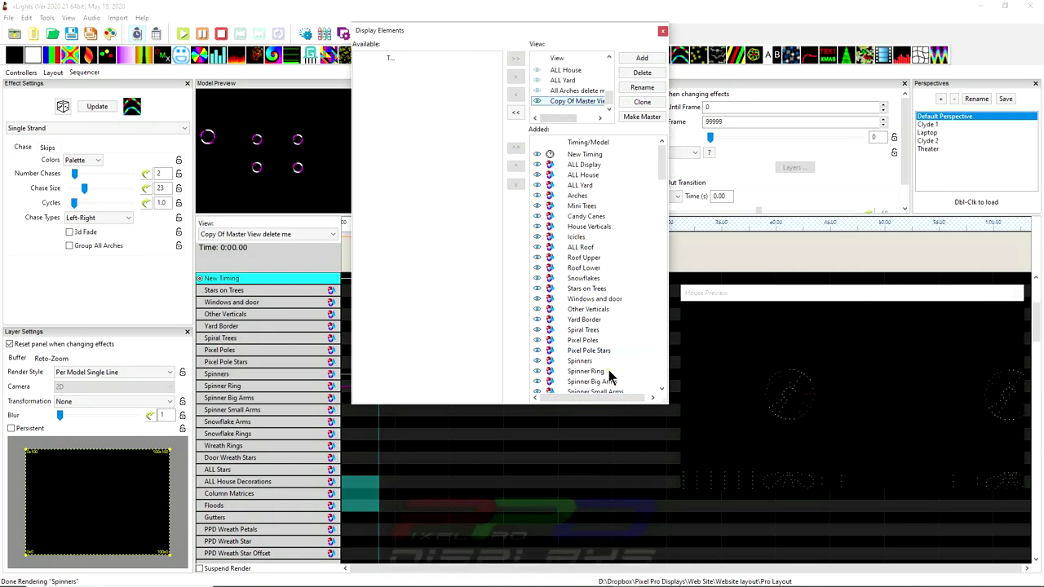
# Sort the added elements of the copied master view by name.
pyautogui.click(584, 165)
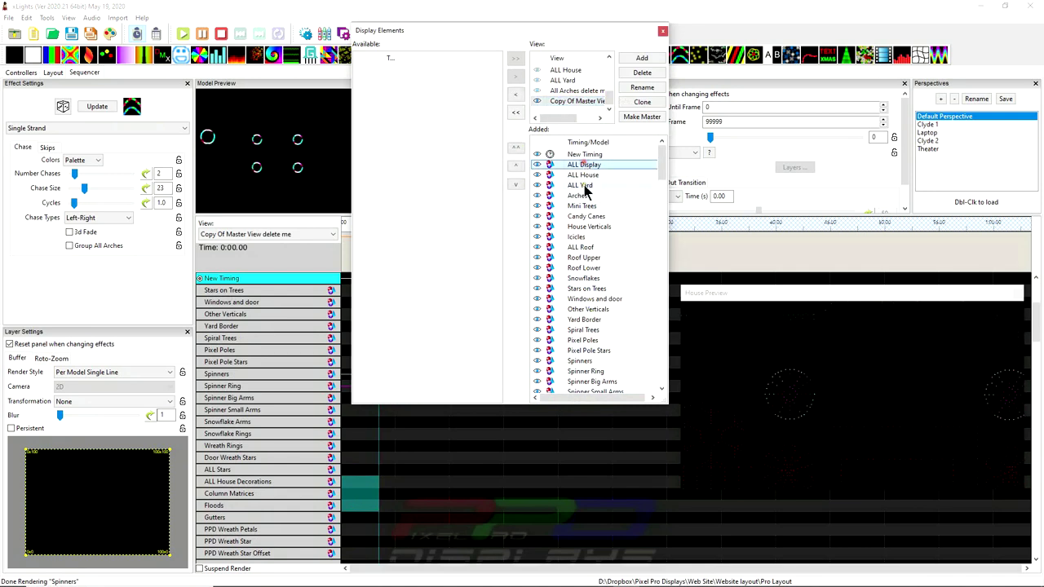
pyautogui.rightClick(574, 300)
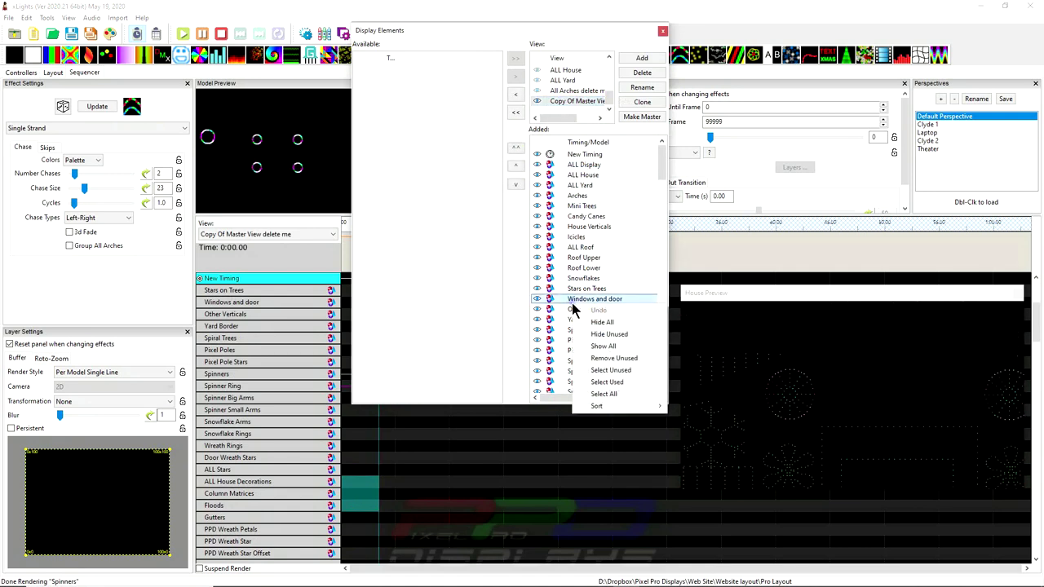
pyautogui.moveTo(596, 408)
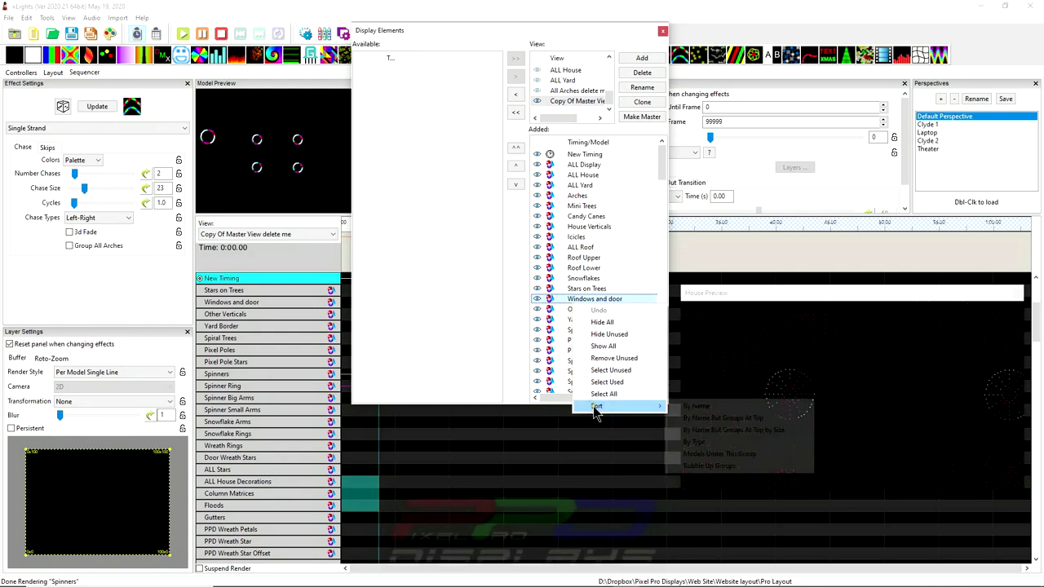
pyautogui.rightClick(574, 290)
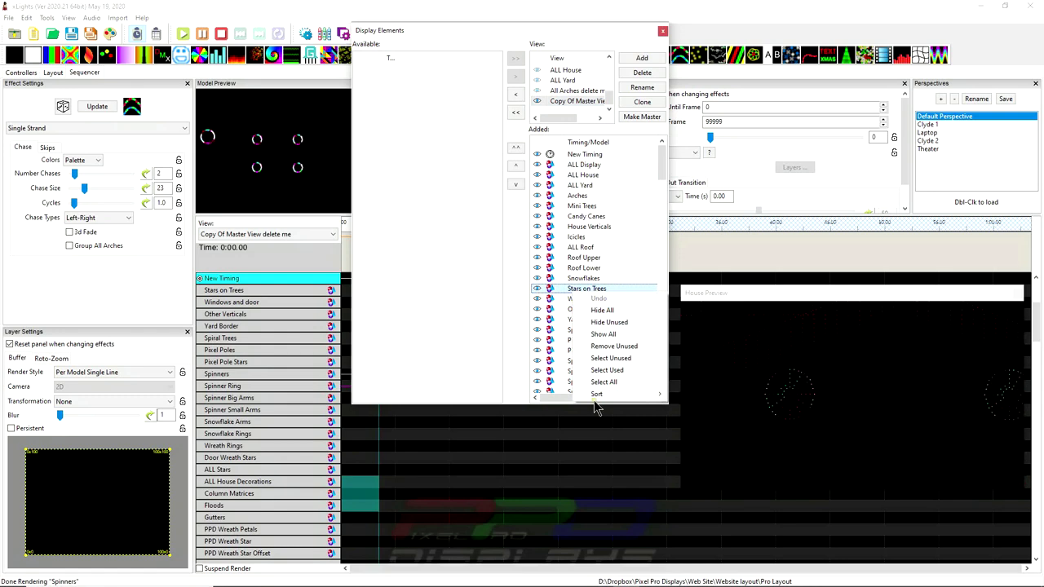
pyautogui.moveTo(594, 395)
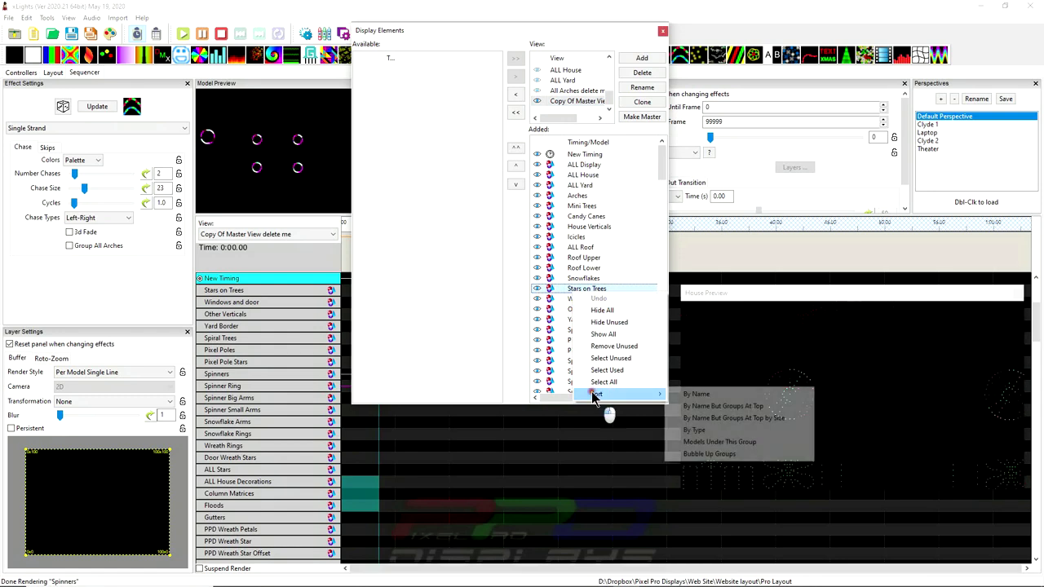
pyautogui.click(690, 394)
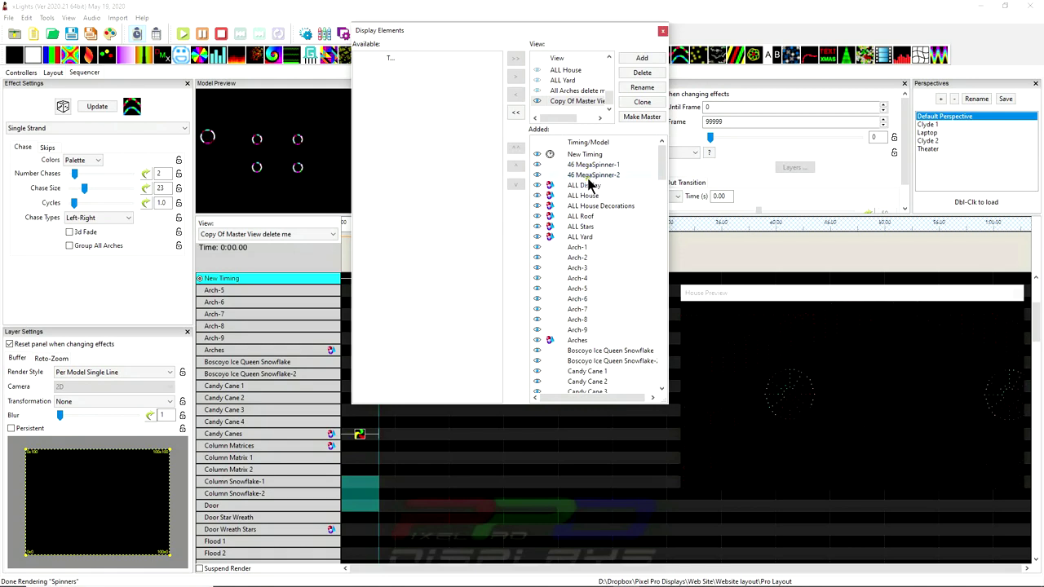
# Sort the added elements of the copied master view by name but with groups at the top.
pyautogui.rightClick(581, 237)
pyautogui.moveTo(624, 341)
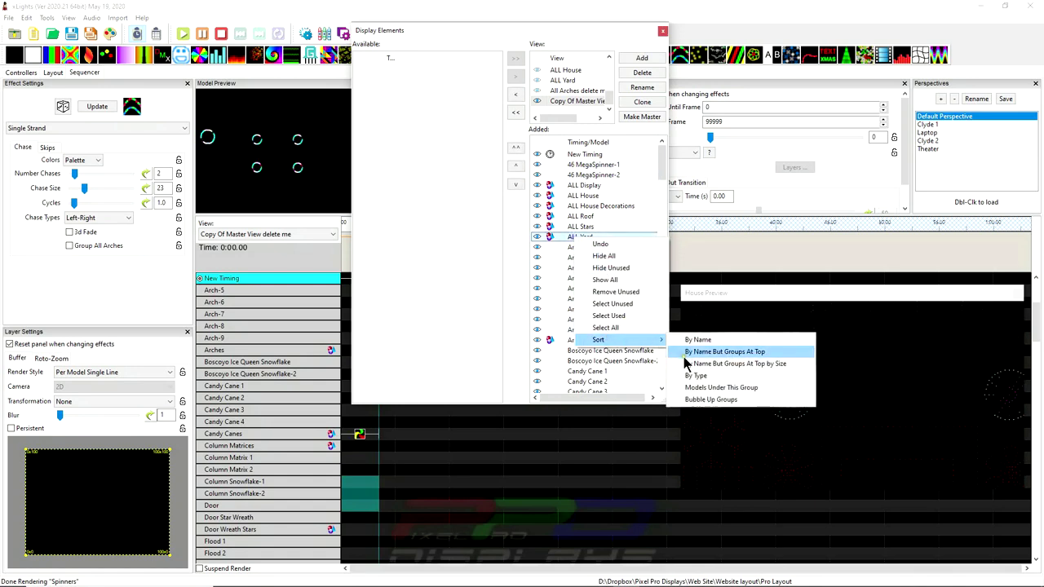
pyautogui.click(736, 353)
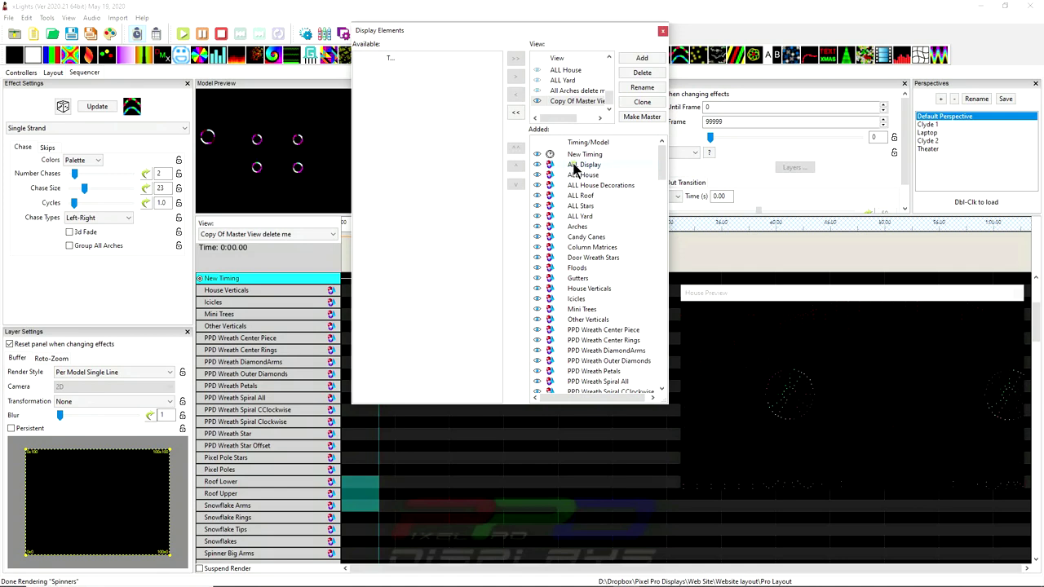
# Reorder the groups so ALL Yard sits directly below ALL Display and Wreath Rings directly above PPD Wreath Center Piece.
pyautogui.click(571, 216)
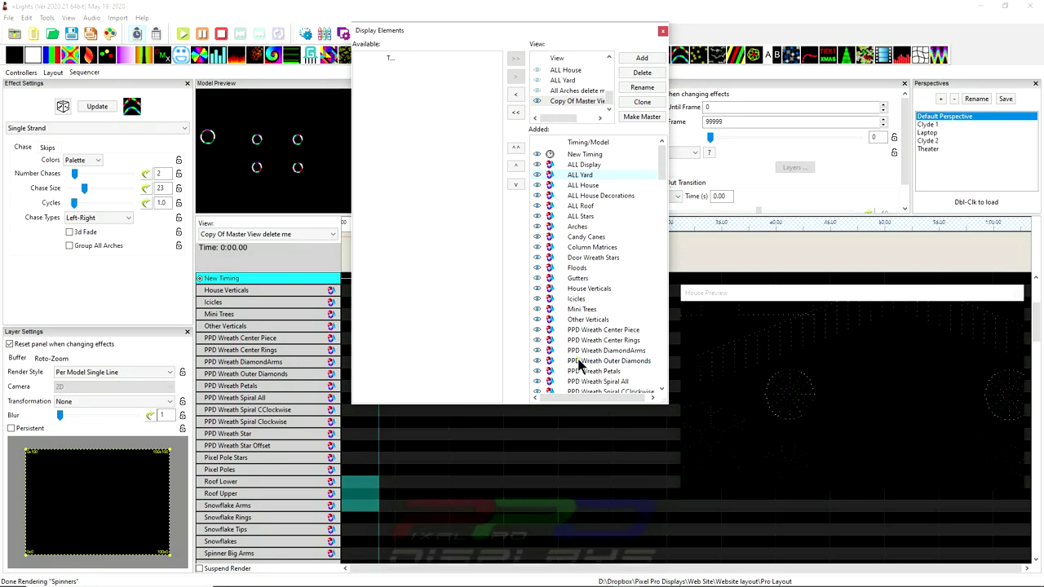
pyautogui.scroll(-6, 579, 363)
pyautogui.scroll(-4, 580, 342)
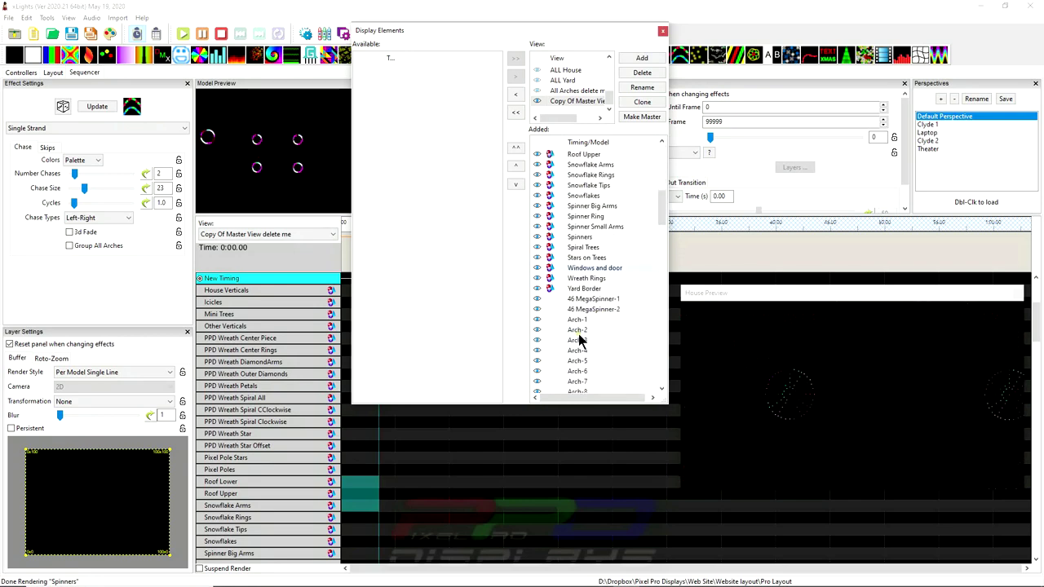
pyautogui.click(579, 268)
pyautogui.click(574, 277)
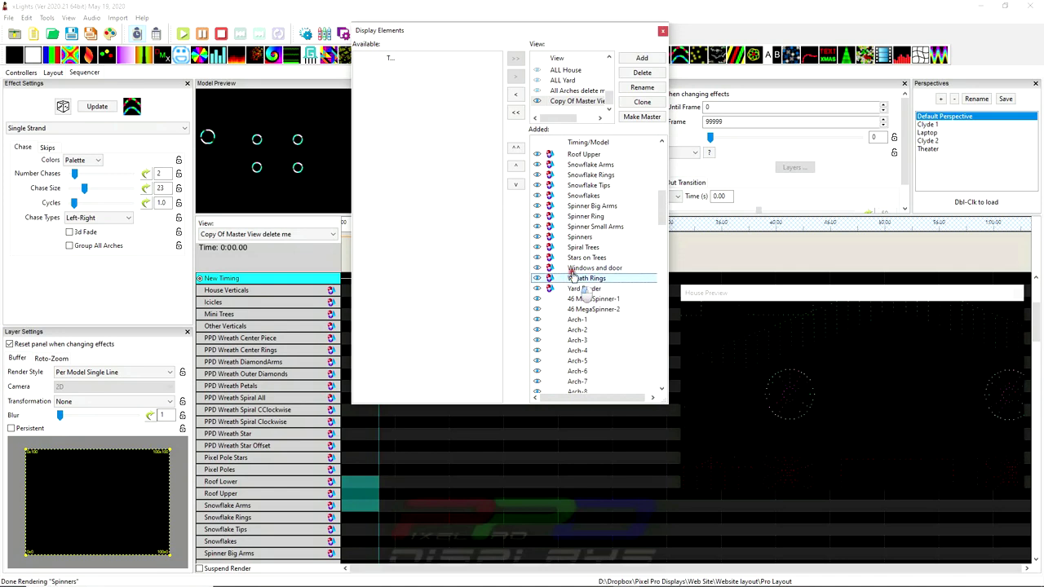
pyautogui.moveTo(573, 277); pyautogui.dragTo(571, 237)
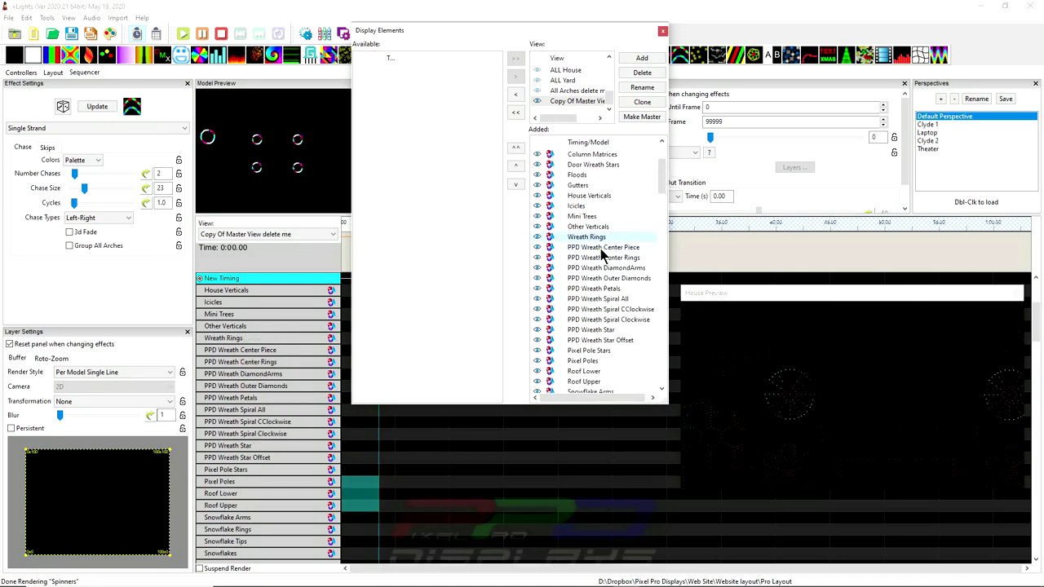
# Move the Snowflakes group directly above Snowflake Arms and the Spinners group directly above Spinner Big Arms.
pyautogui.scroll(-4, 618, 341)
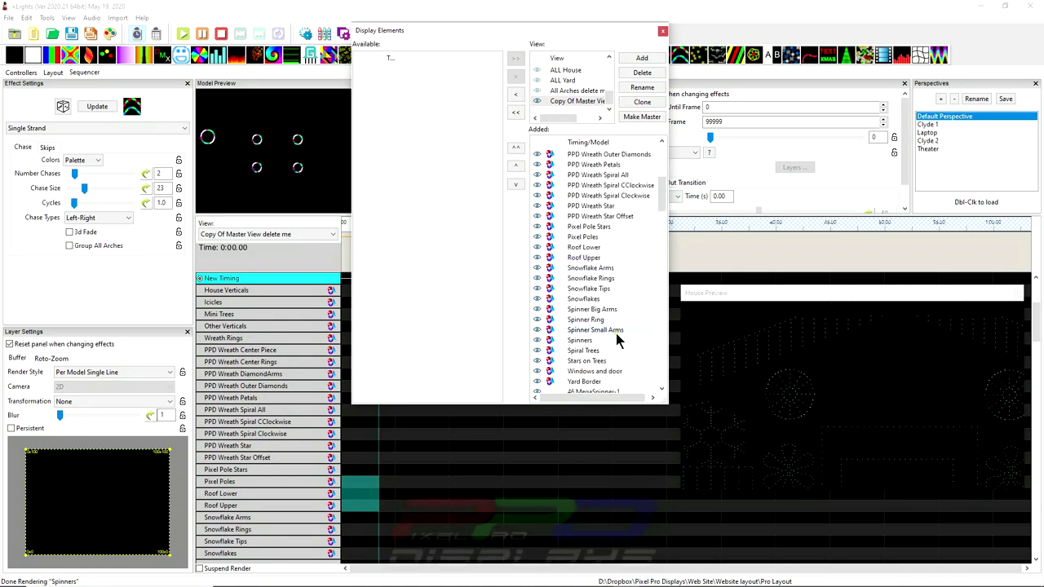
pyautogui.click(575, 299)
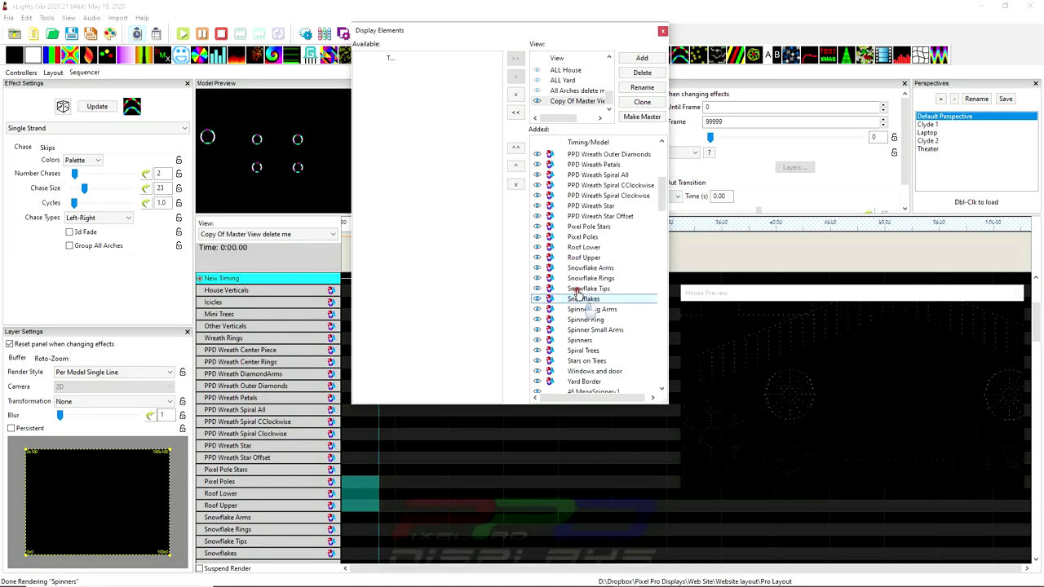
pyautogui.moveTo(575, 300); pyautogui.dragTo(579, 273)
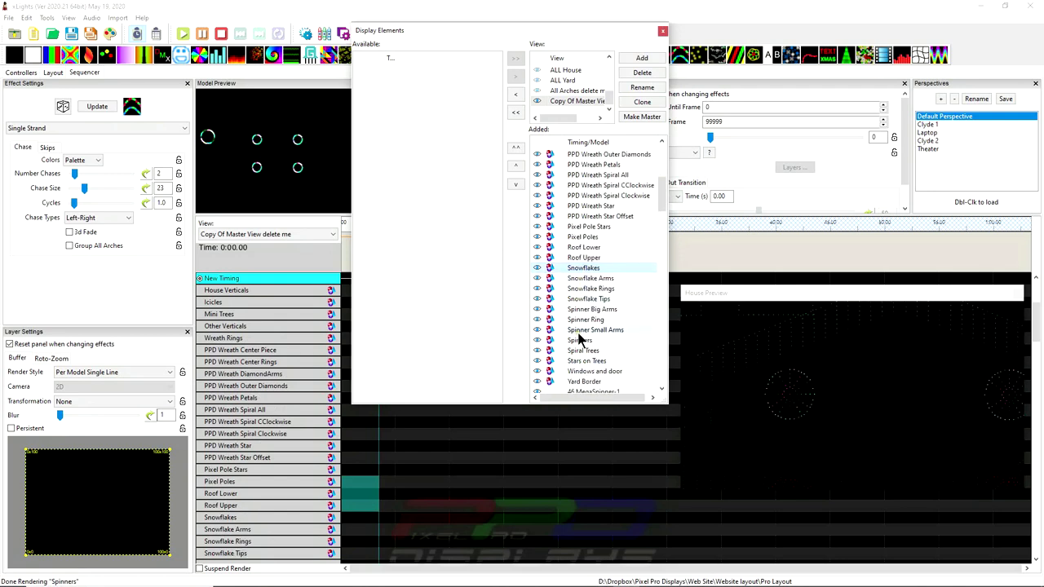
pyautogui.moveTo(578, 340)
pyautogui.mouseDown()
pyautogui.moveTo(579, 314)
pyautogui.moveTo(584, 384)
pyautogui.moveTo(586, 359)
pyautogui.mouseUp()
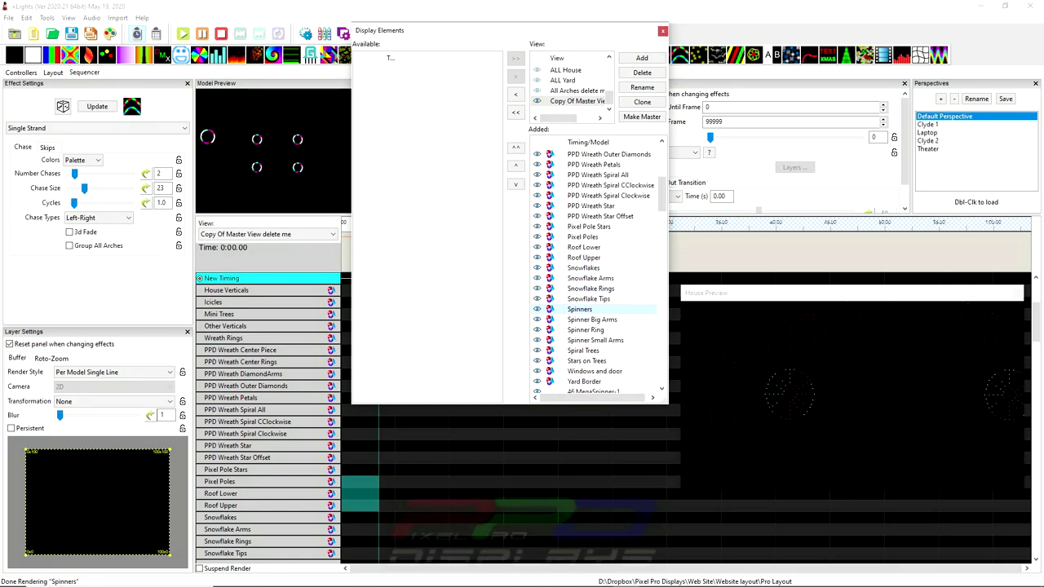
# Save the preview layout and return to the sequencer.
pyautogui.click(53, 73)
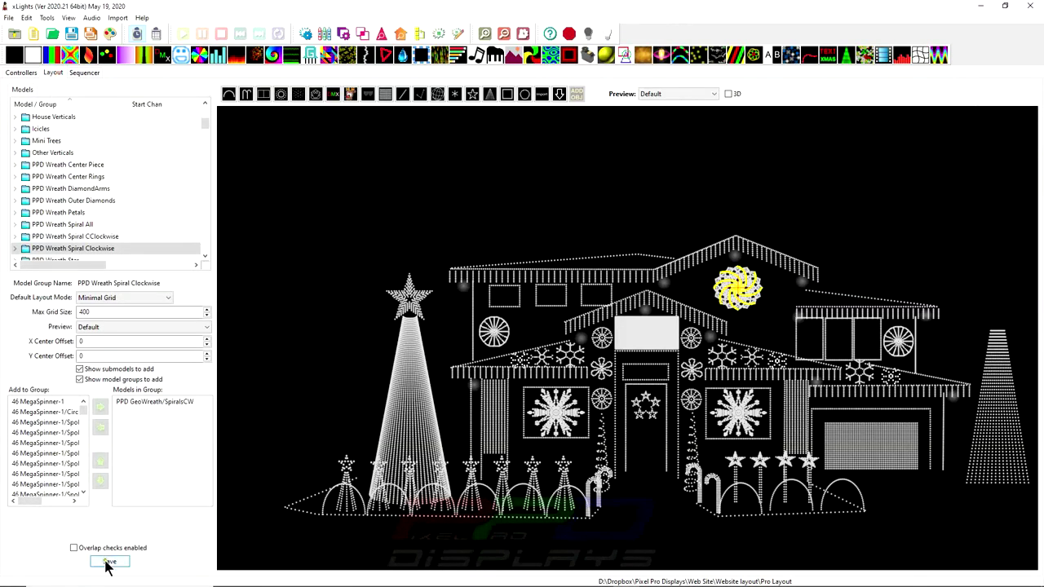
pyautogui.click(113, 563)
pyautogui.click(84, 72)
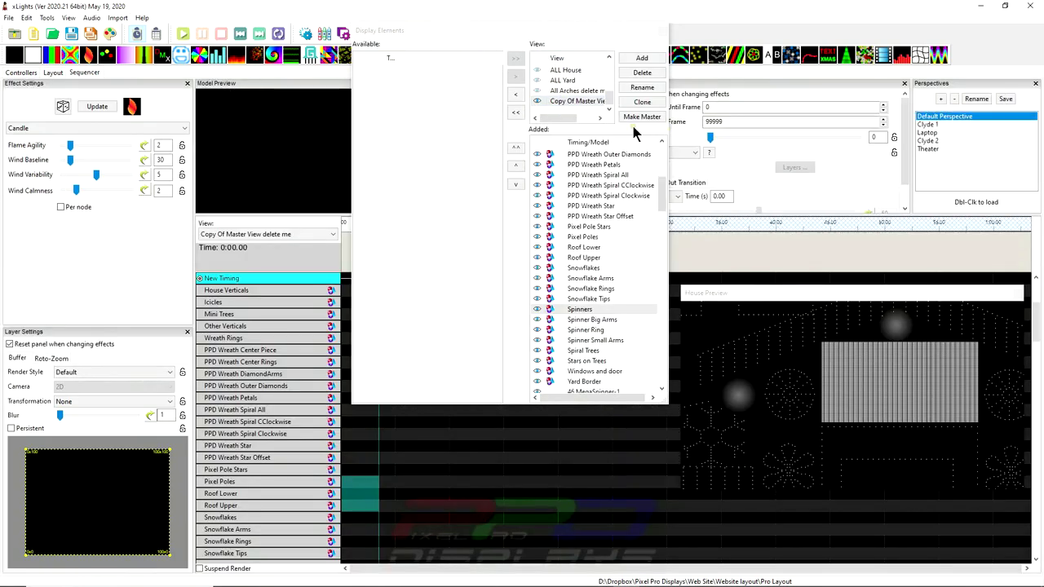
pyautogui.click(52, 73)
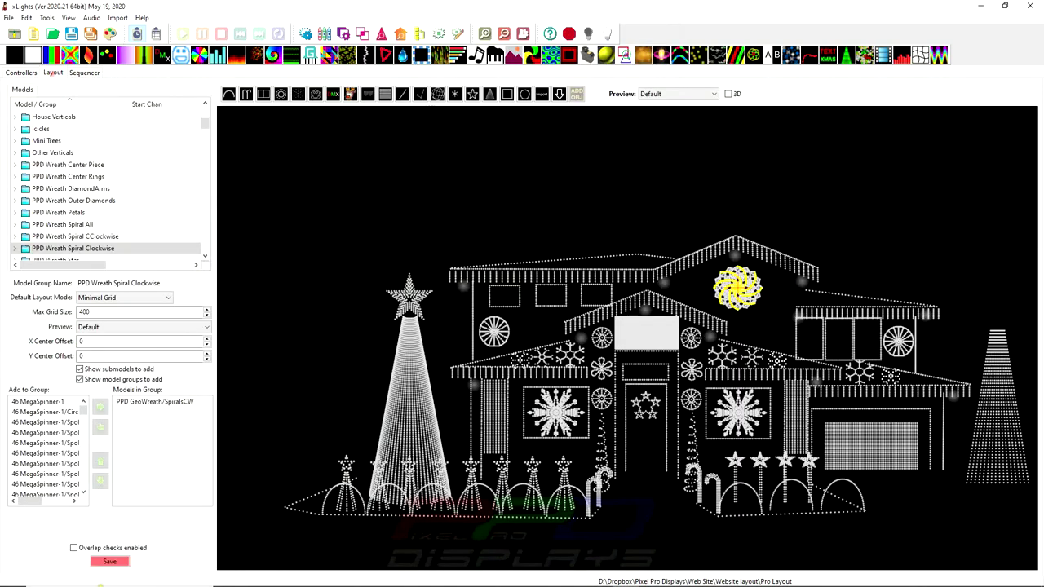
pyautogui.click(104, 563)
pyautogui.click(84, 73)
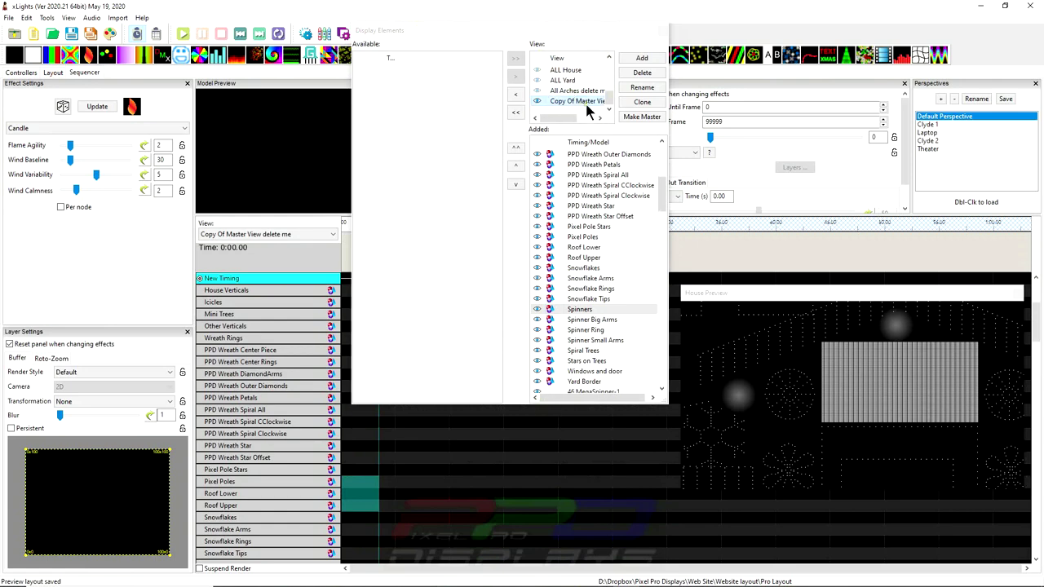
pyautogui.click(53, 72)
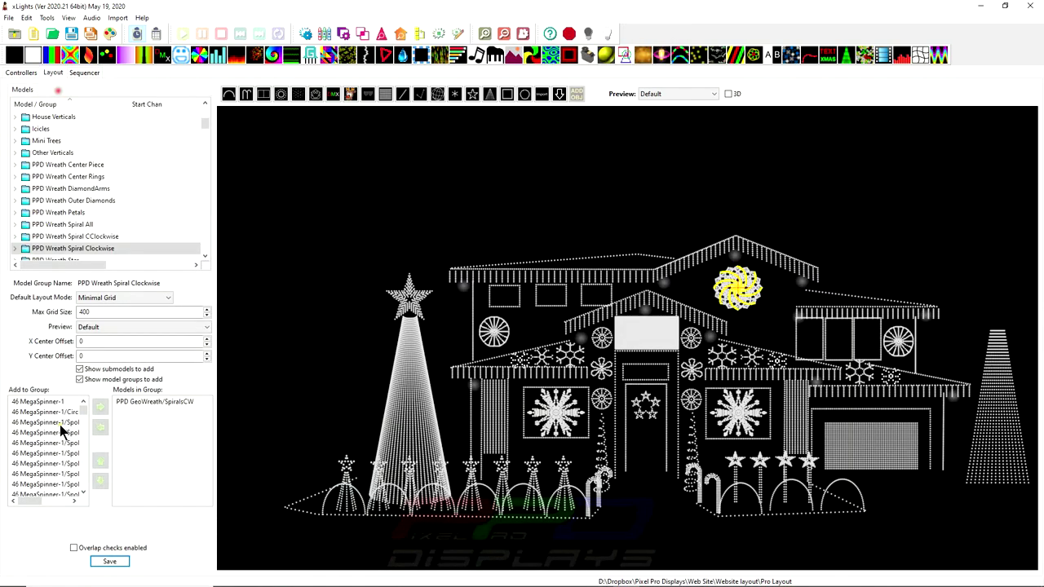
pyautogui.click(85, 73)
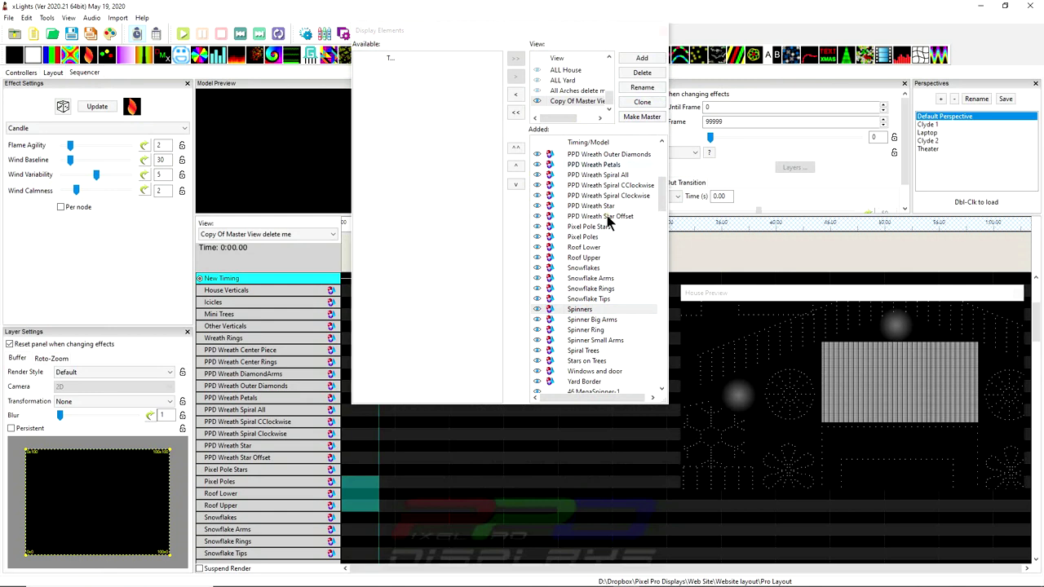
# Make the "Copy Of Master View delete me" view the master, and move the display elements window away from the timeline.
pyautogui.moveTo(659, 203); pyautogui.dragTo(665, 163)
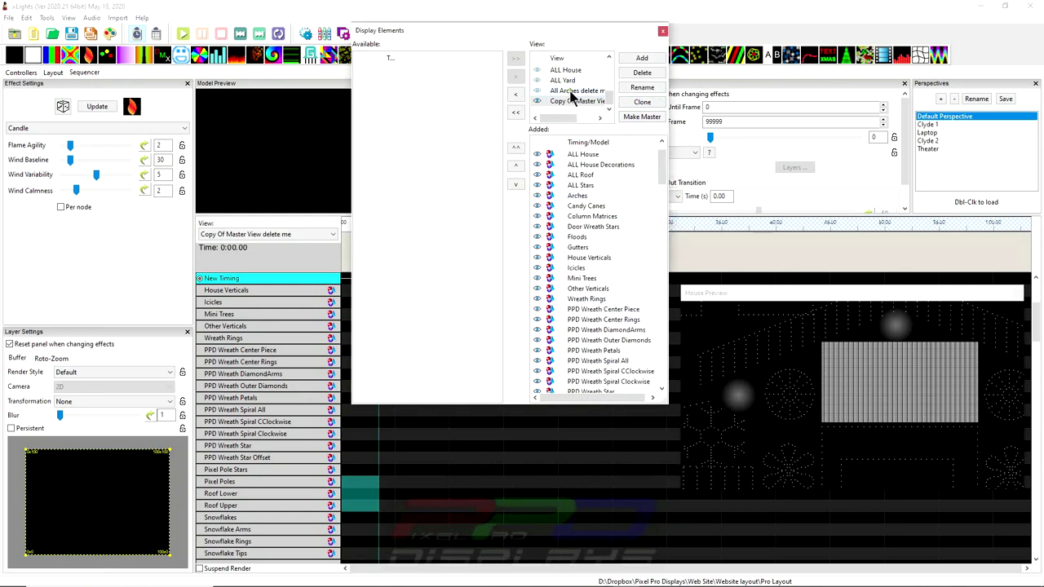
pyautogui.scroll(4, 571, 86)
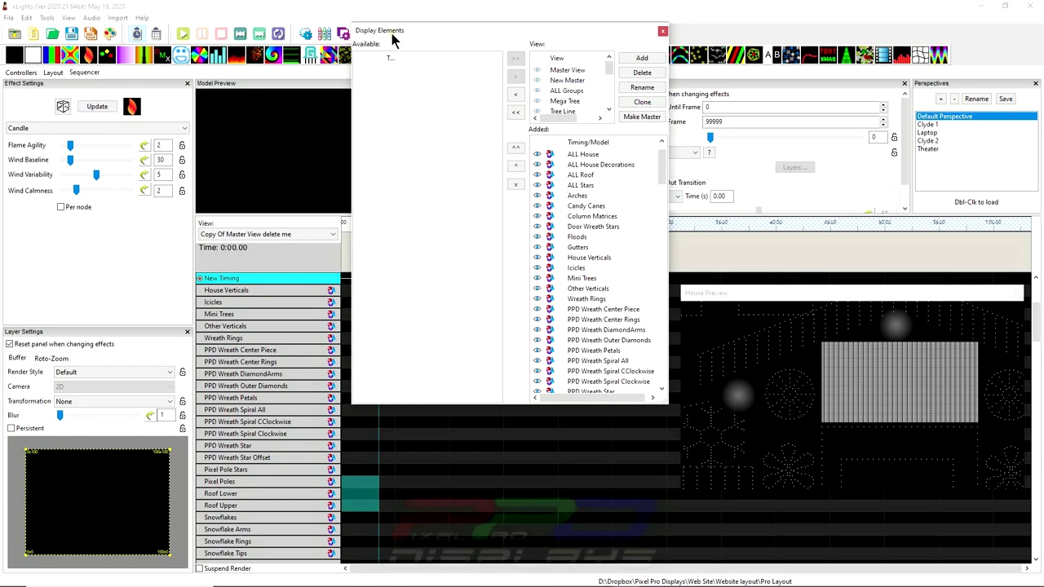
pyautogui.scroll(-4, 575, 96)
pyautogui.click(573, 100)
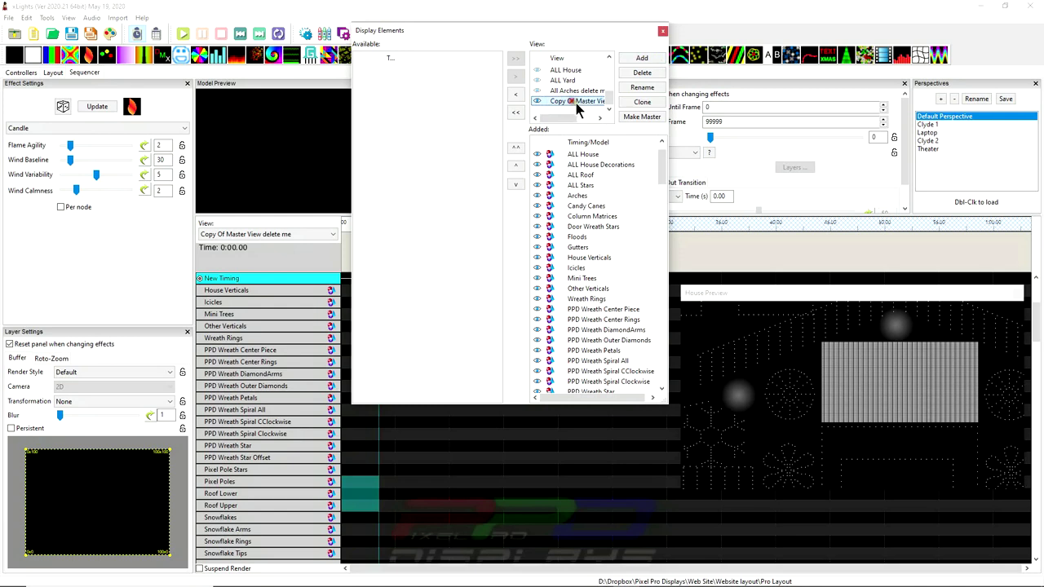
pyautogui.click(636, 116)
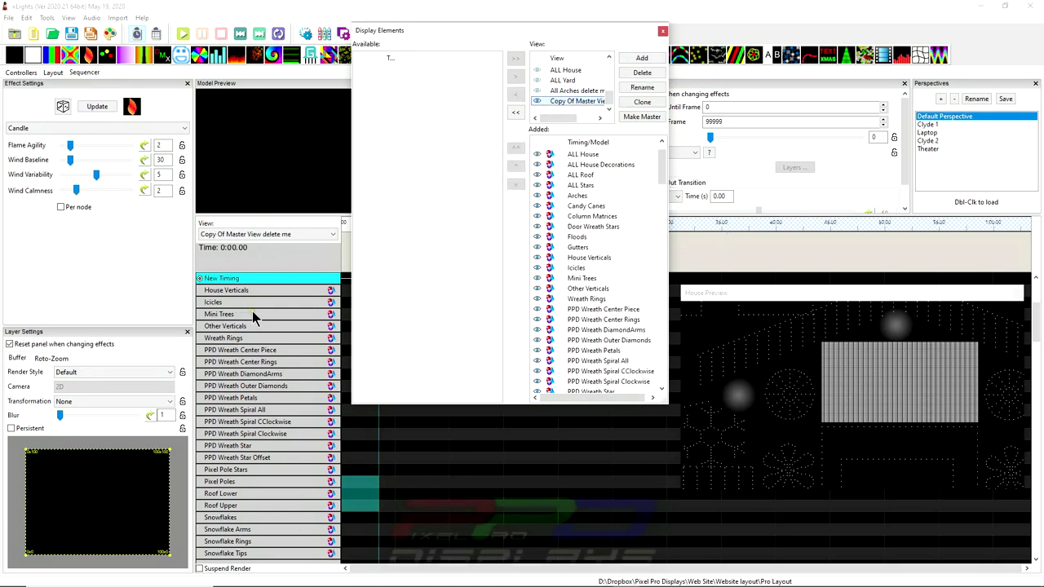
pyautogui.moveTo(476, 39); pyautogui.dragTo(750, 15)
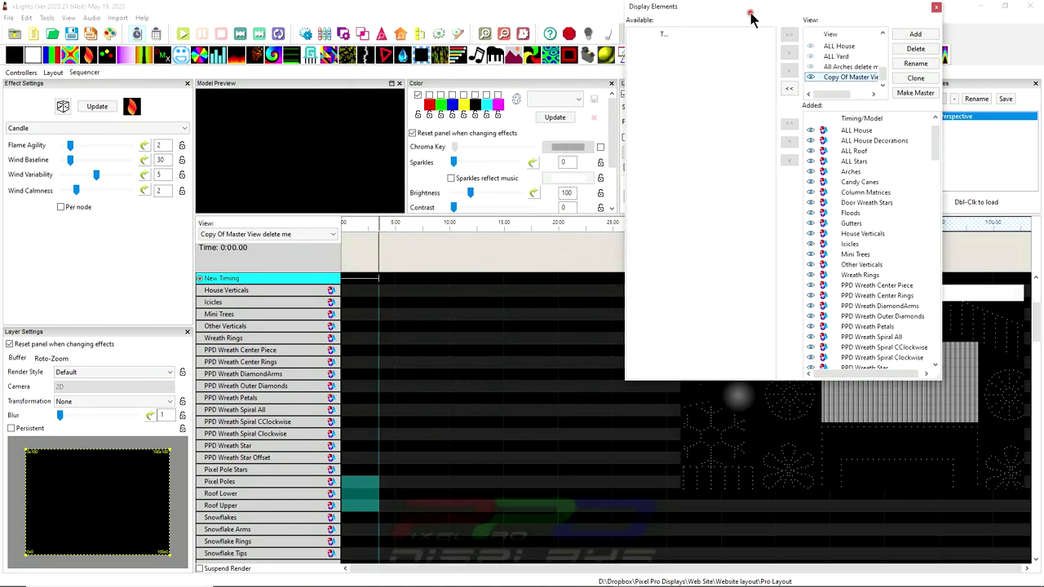